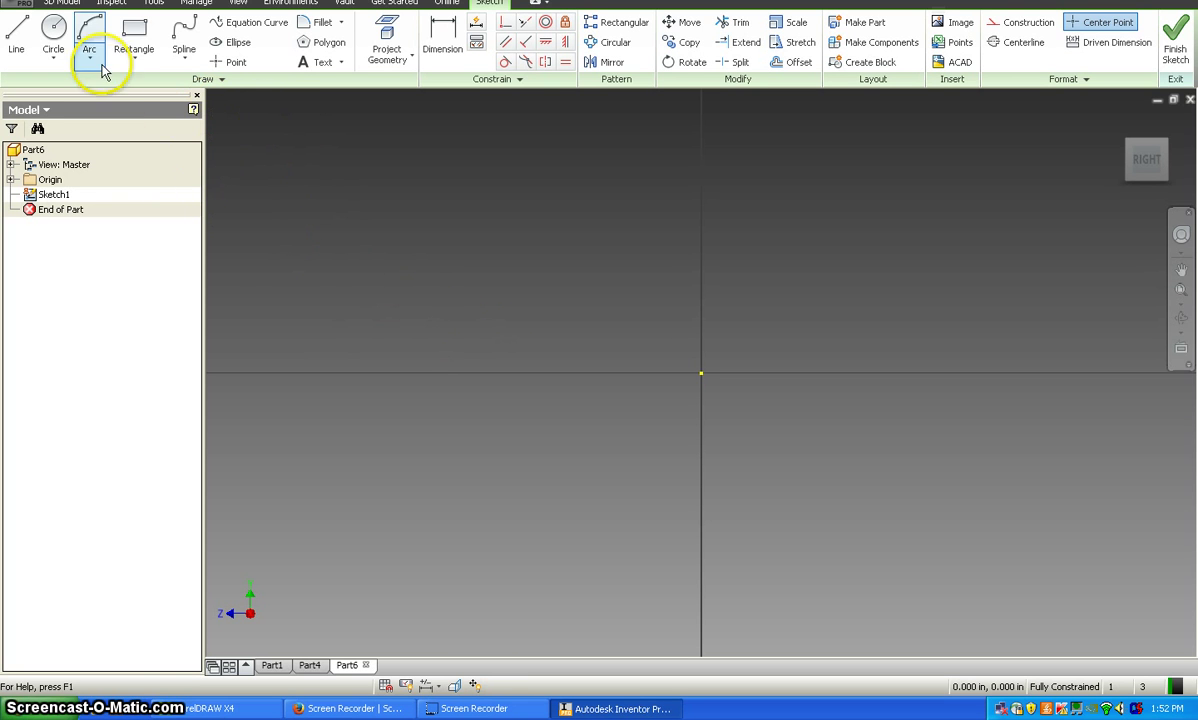
Step: Draw a closed four-sided wedge outline: tall left end, flat bottom, short right end, sloping top
click(18, 40)
click(467, 316)
drag(467, 316, 960, 476)
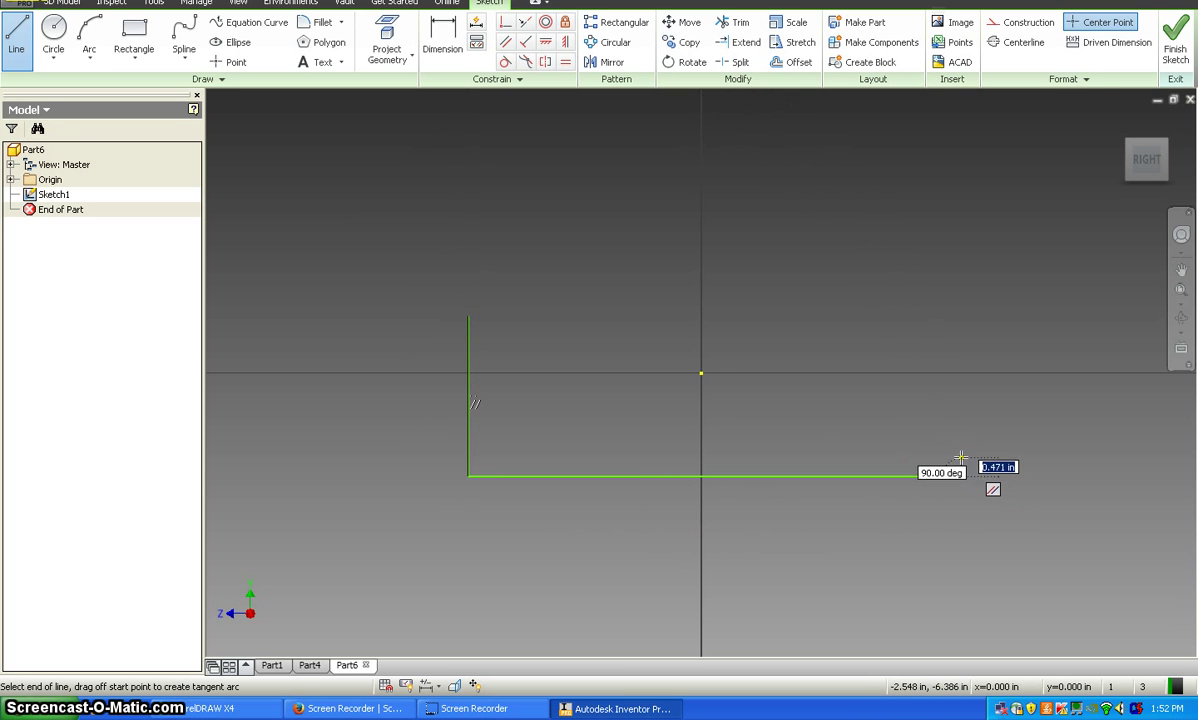
click(960, 449)
drag(909, 356, 469, 318)
Step: Add a General Dimension to the wedge's tall left edge and set it to 1.25 in
right_click(631, 258)
click(532, 279)
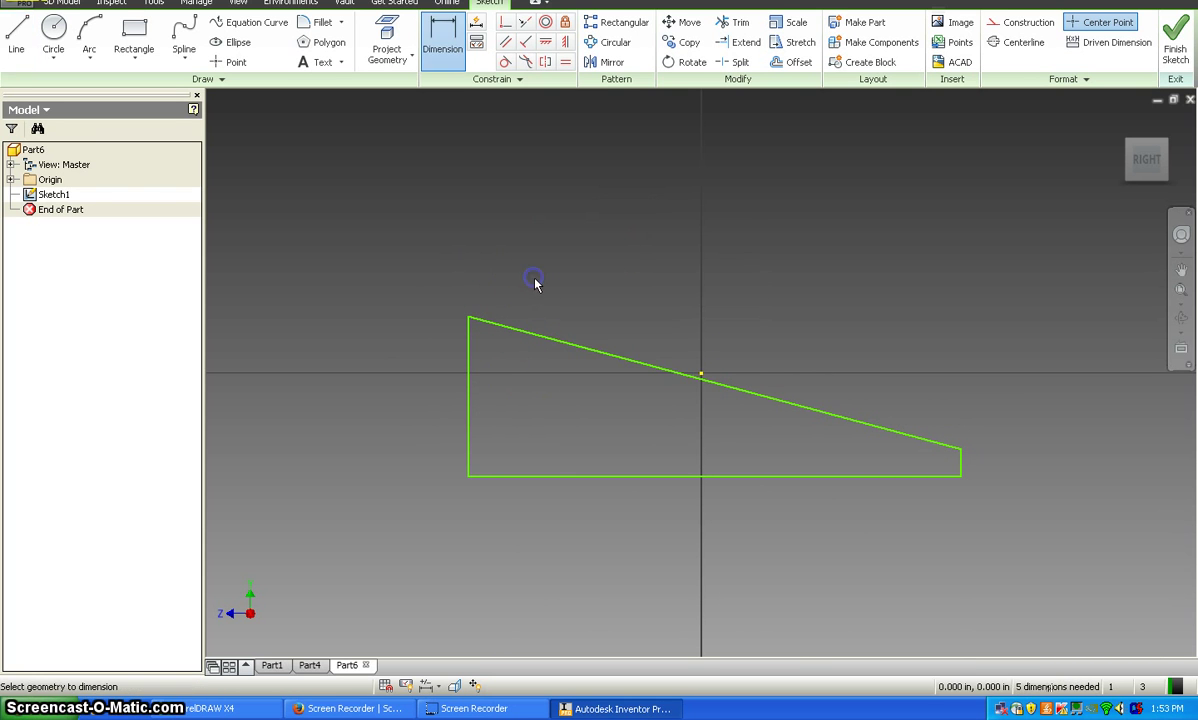
click(471, 401)
click(401, 399)
drag(392, 459, 320, 462)
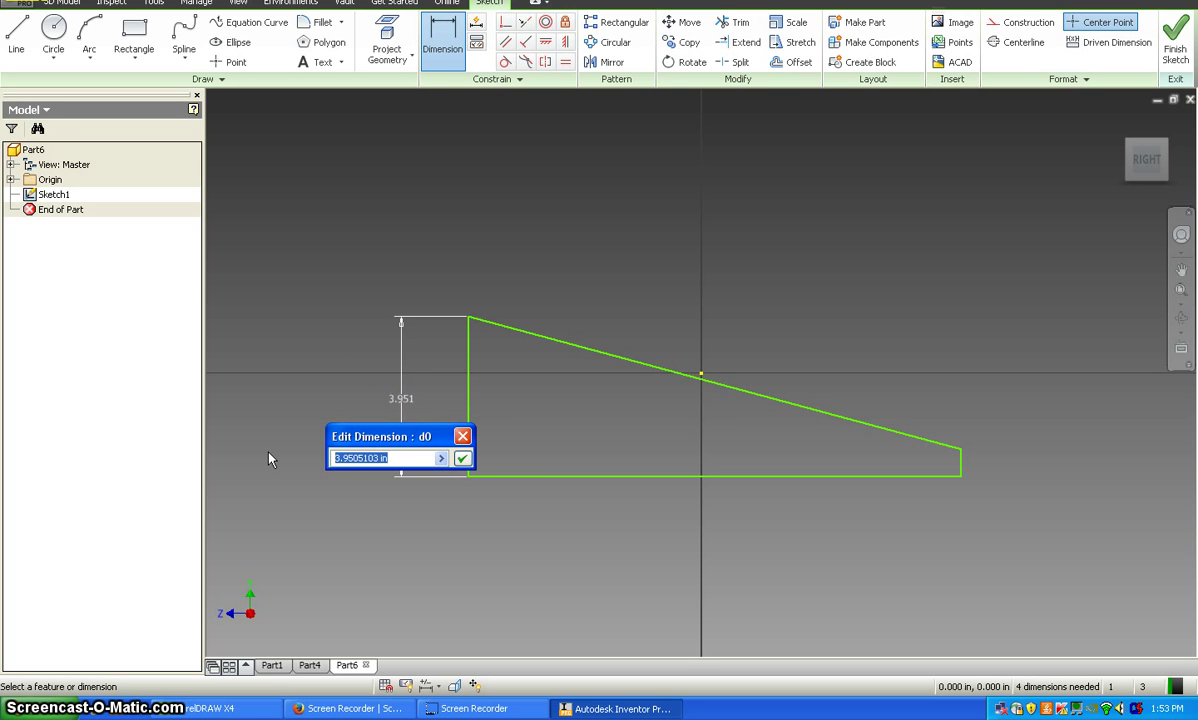
text(1.25)
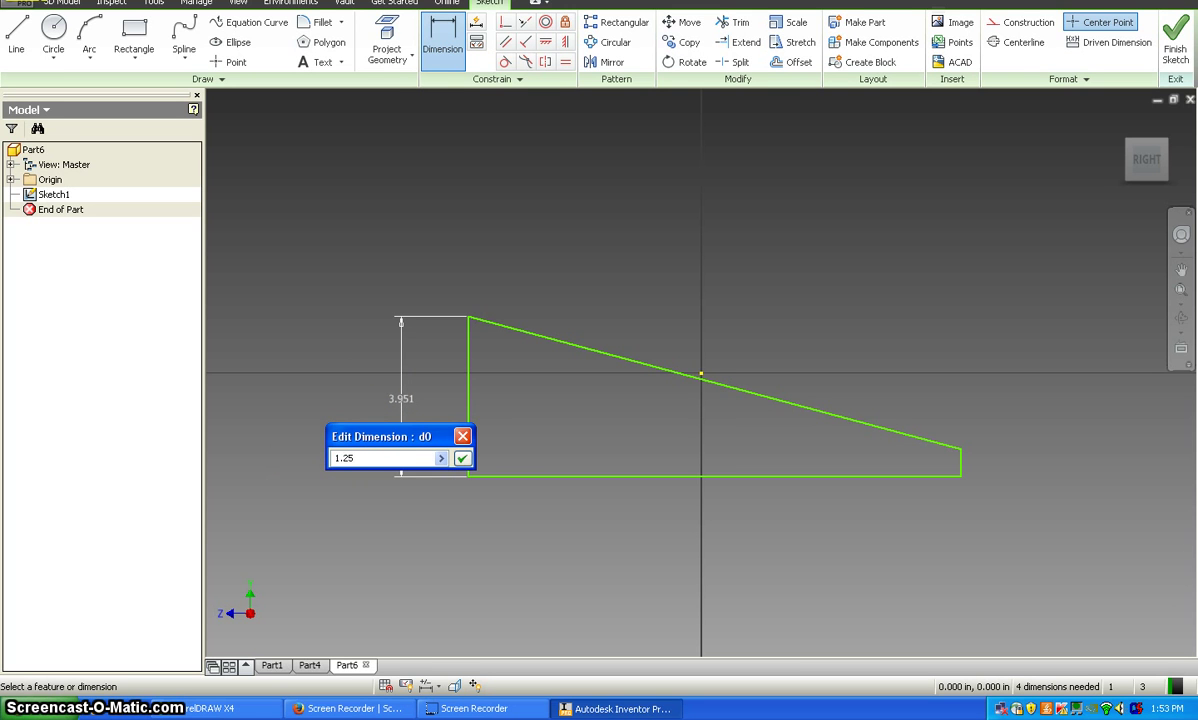
key(Return)
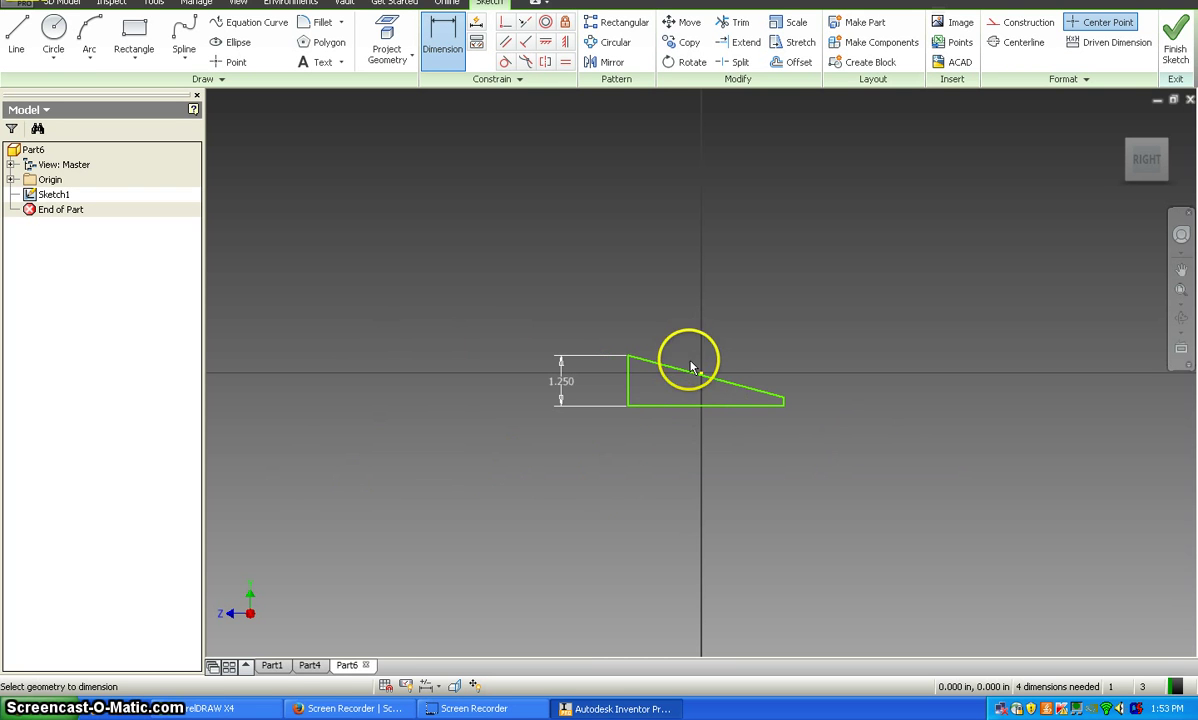
scroll(685, 415, down, 3)
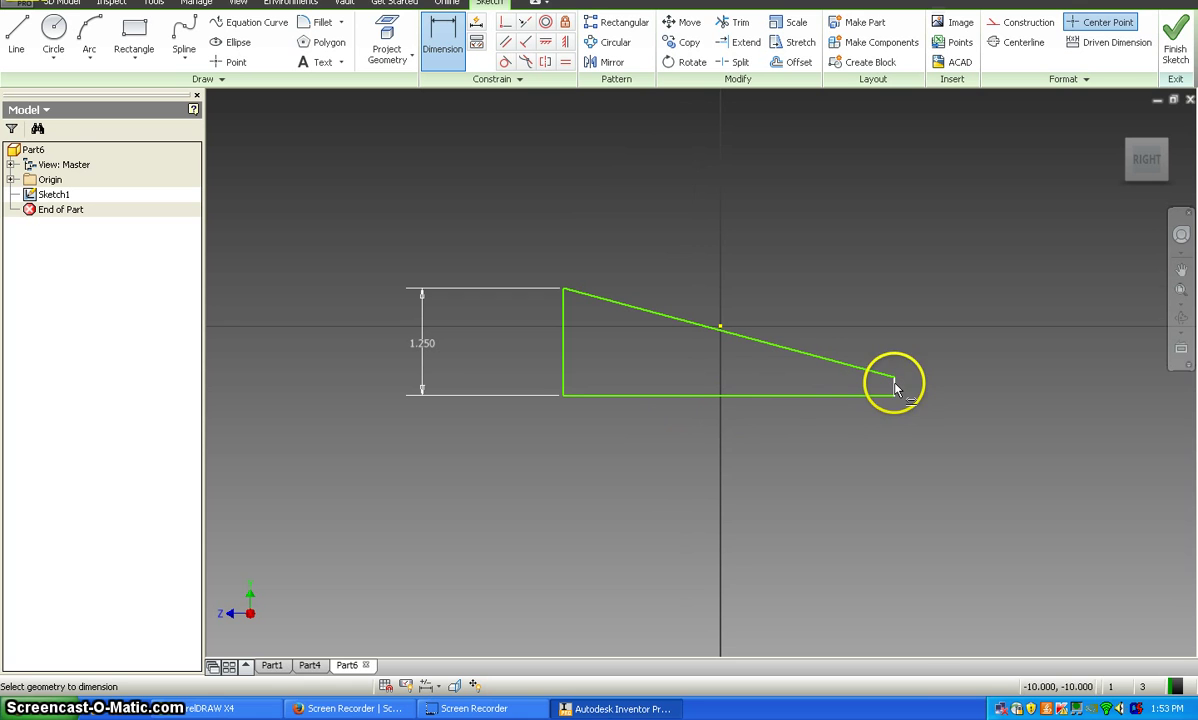
Step: Dimension the wedge's short right end at 0.25 in
click(921, 383)
click(933, 378)
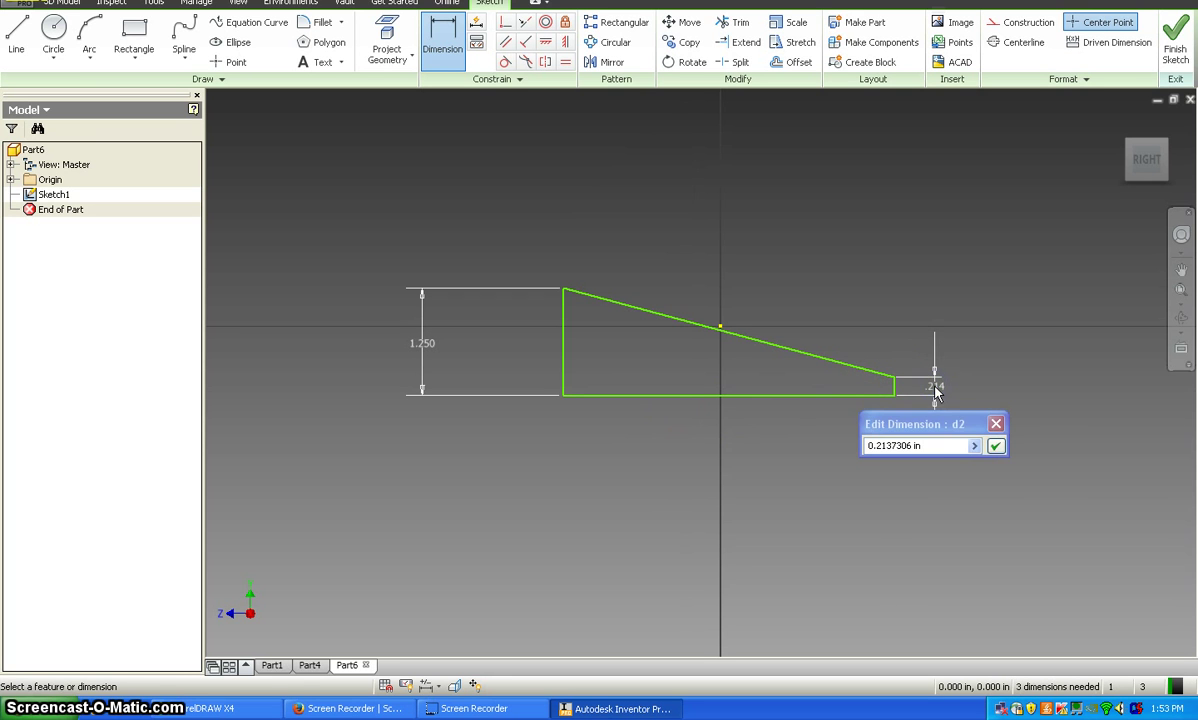
click(925, 445)
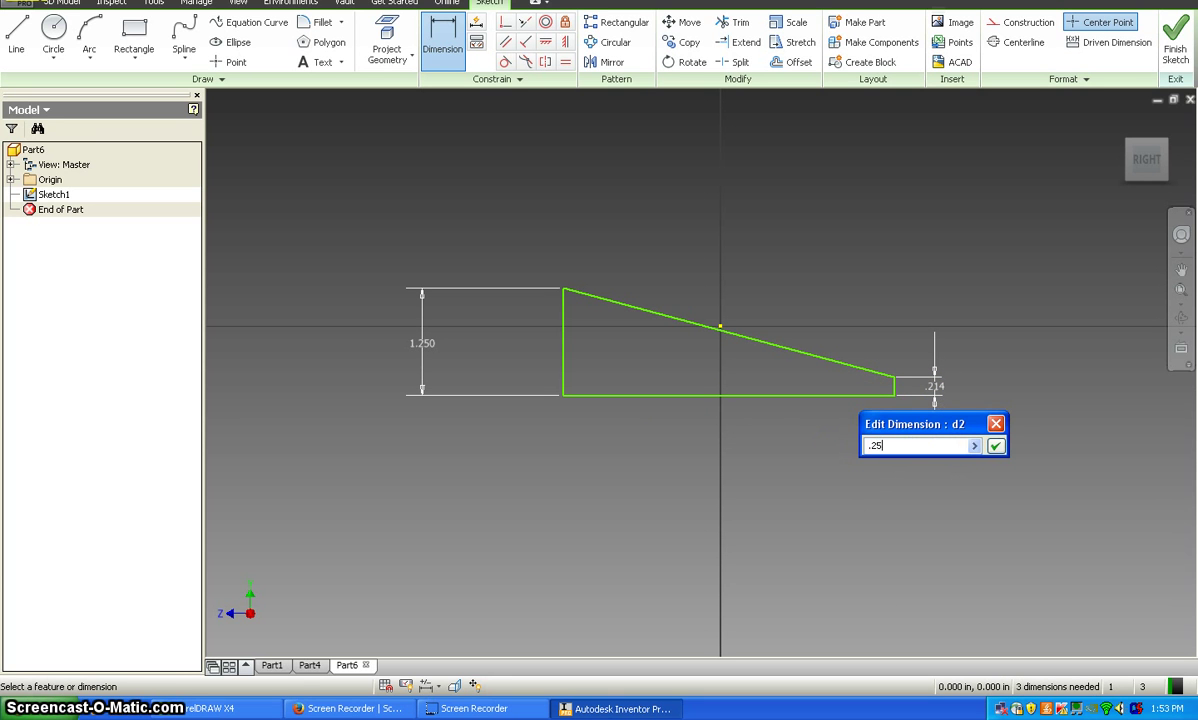
key(Return)
Step: Dimension the bottom edge to 7.5 in and fit the RIGHT side view to the sketch
click(695, 395)
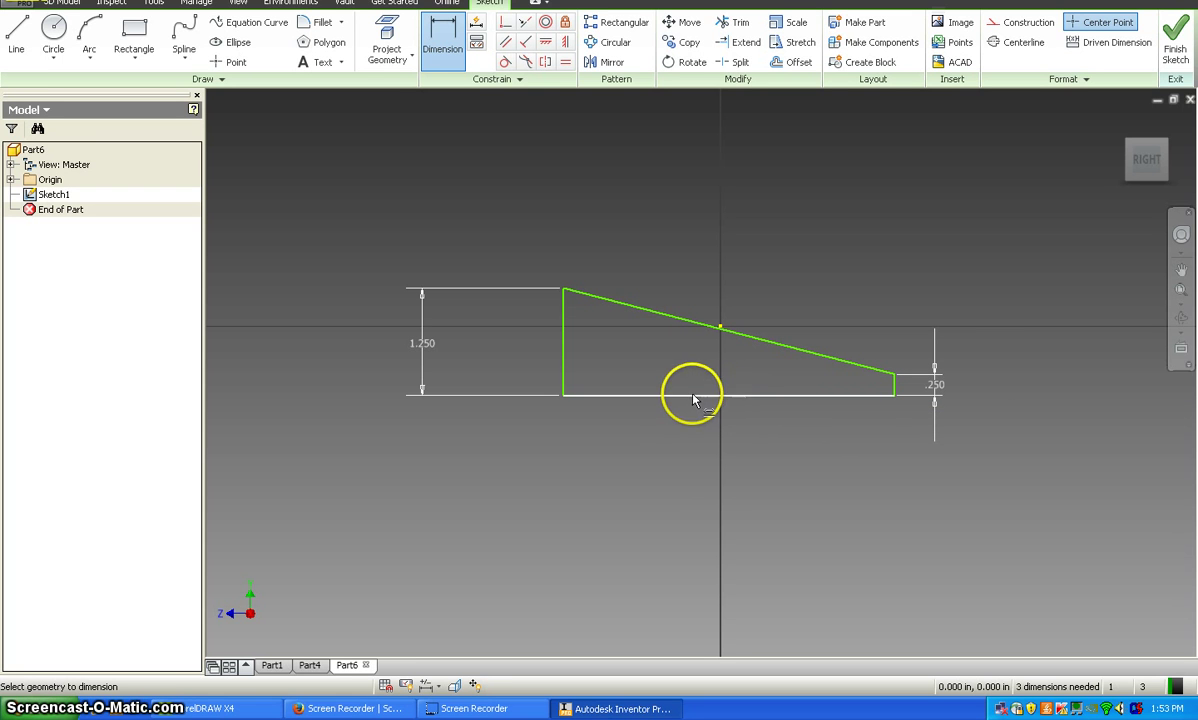
drag(687, 401, 700, 466)
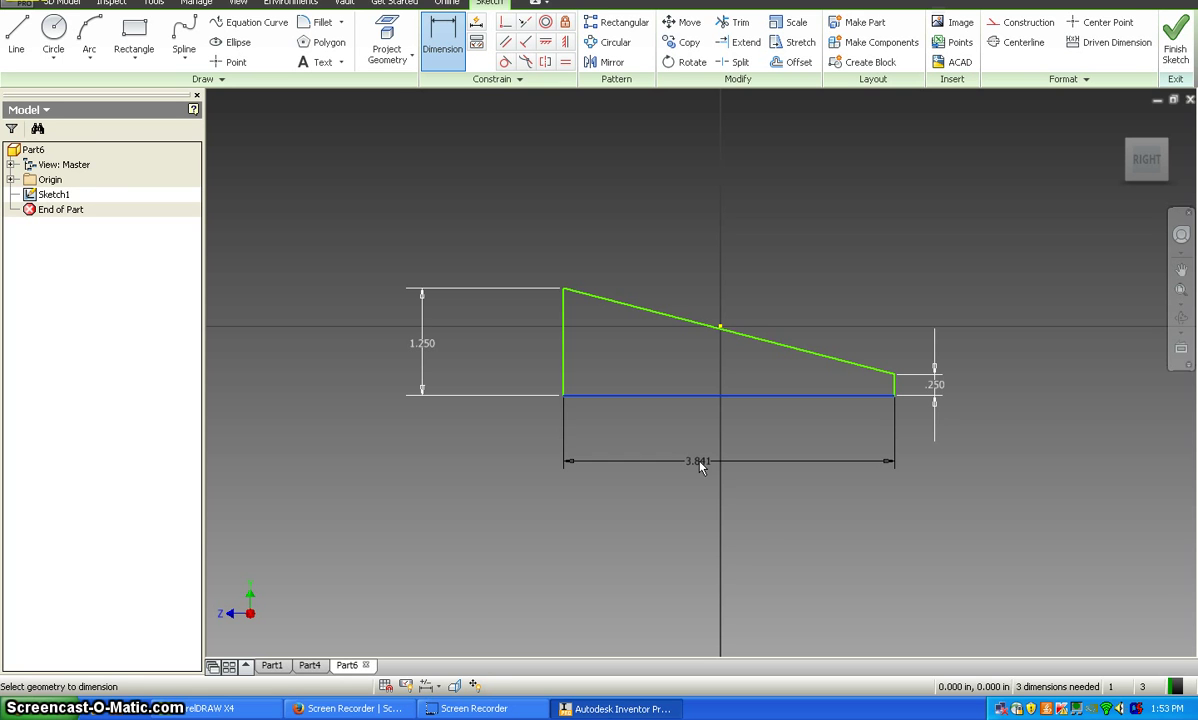
click(700, 463)
click(705, 519)
drag(705, 519, 589, 527)
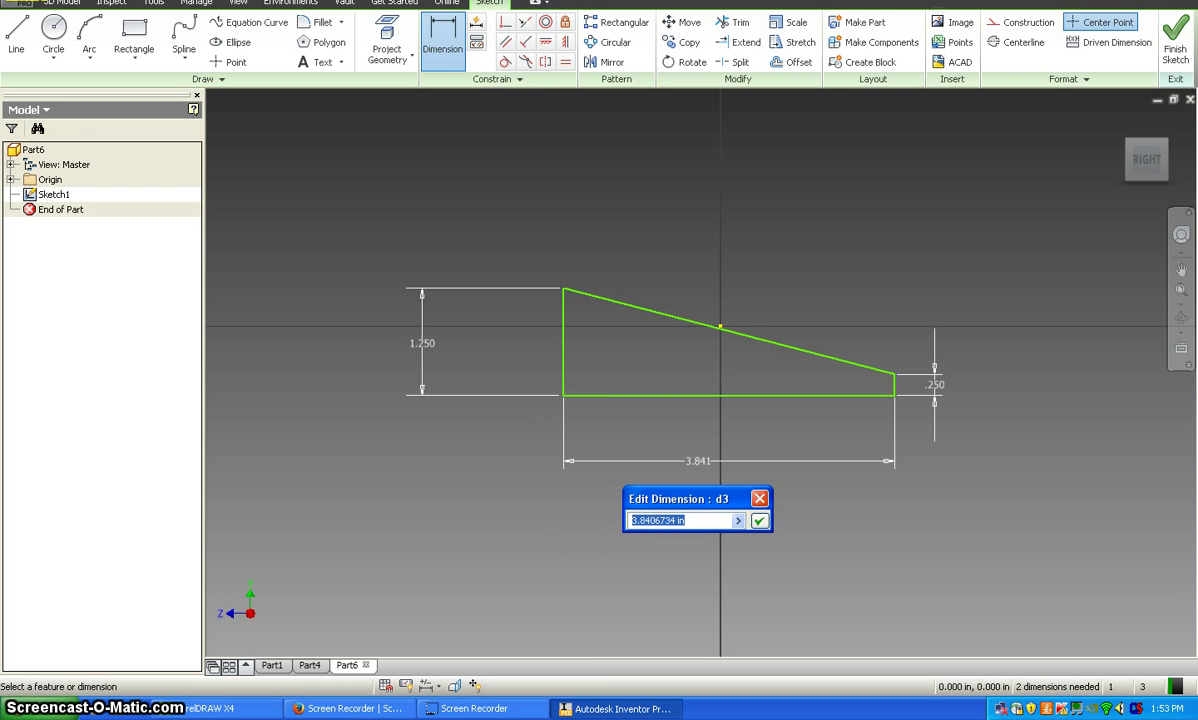
text(7.5)
key(Return)
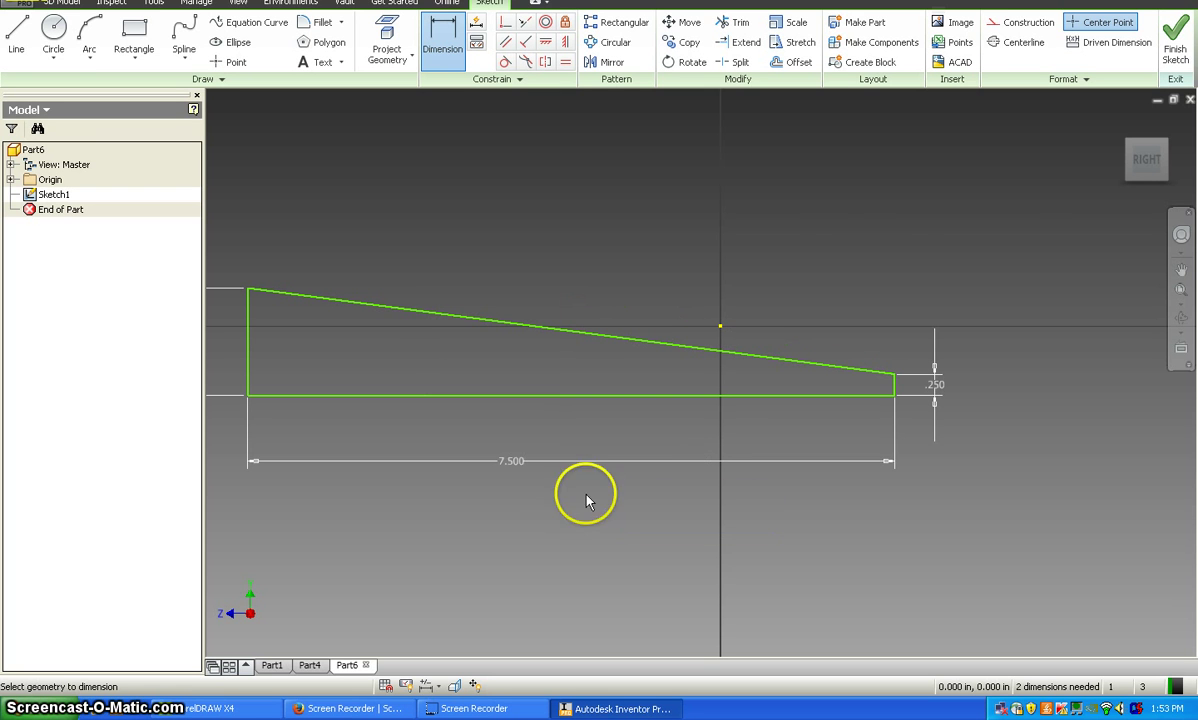
click(1146, 160)
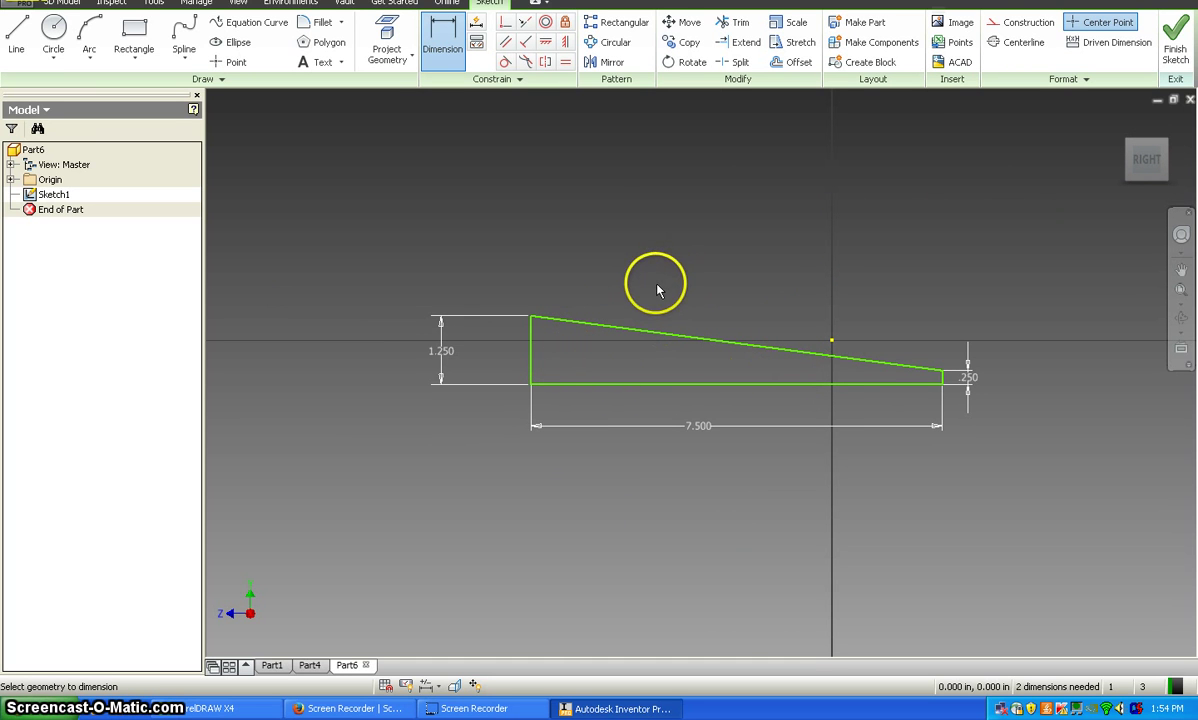
Step: Finish the sketch and extrude the wedge profile 0.75 in into Extrusion1
click(1177, 52)
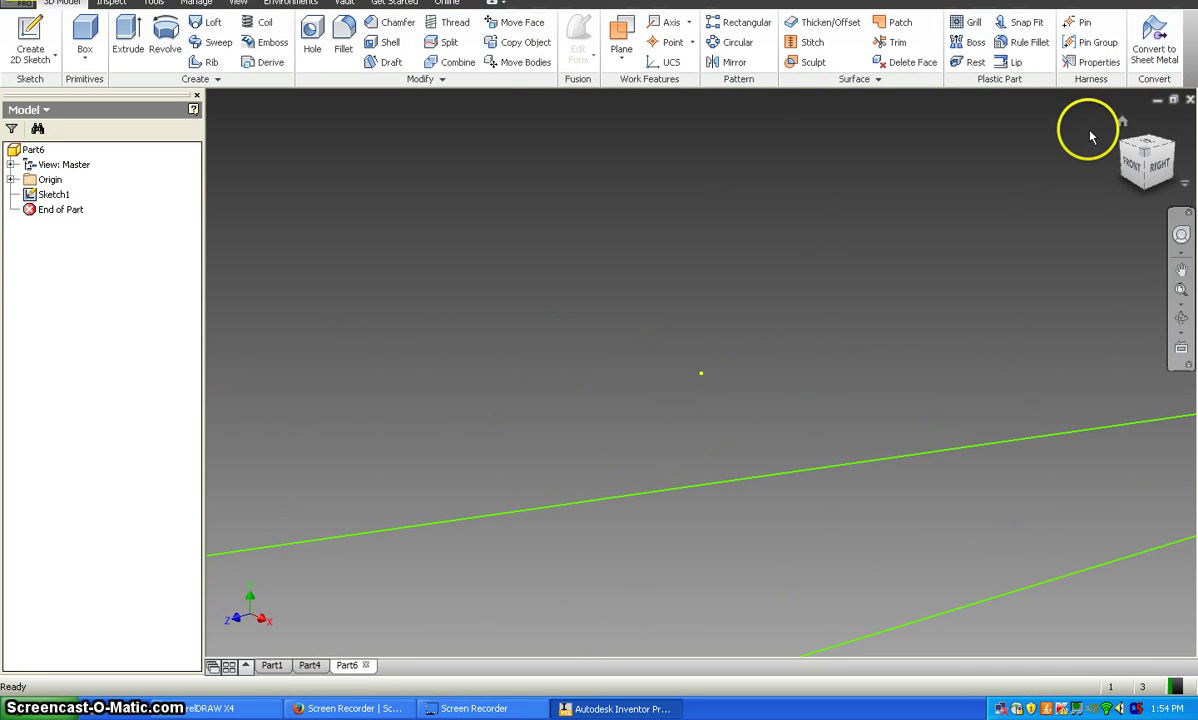
click(1120, 122)
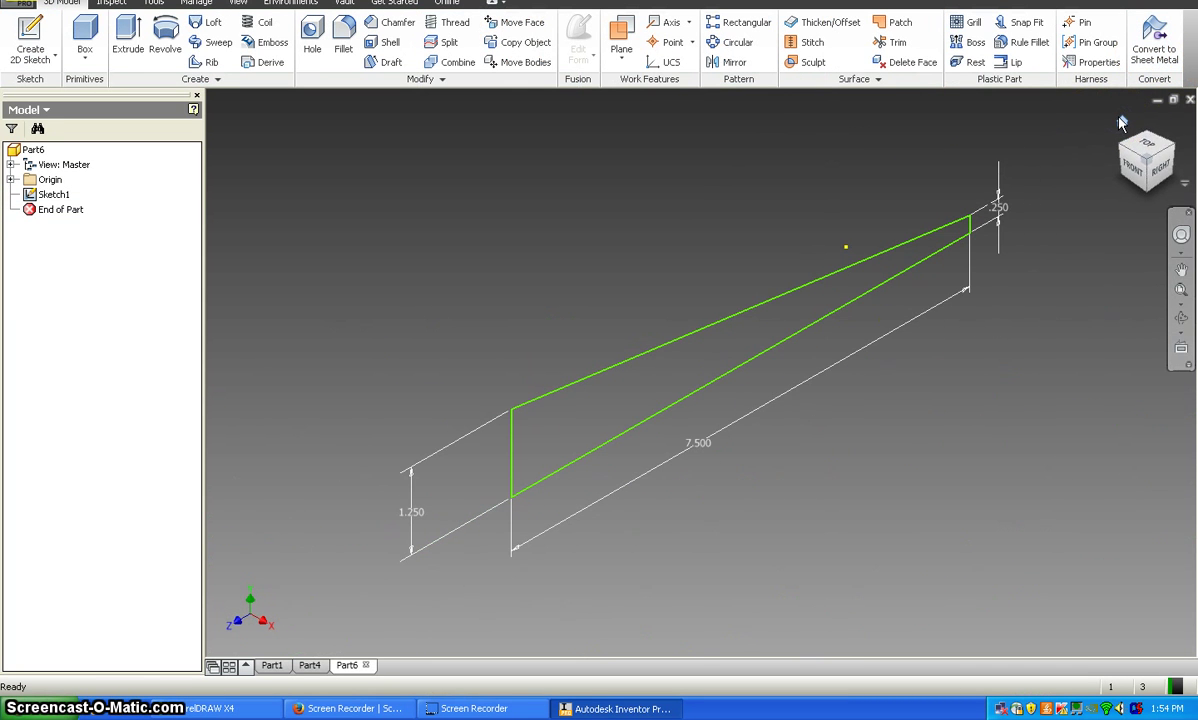
click(128, 36)
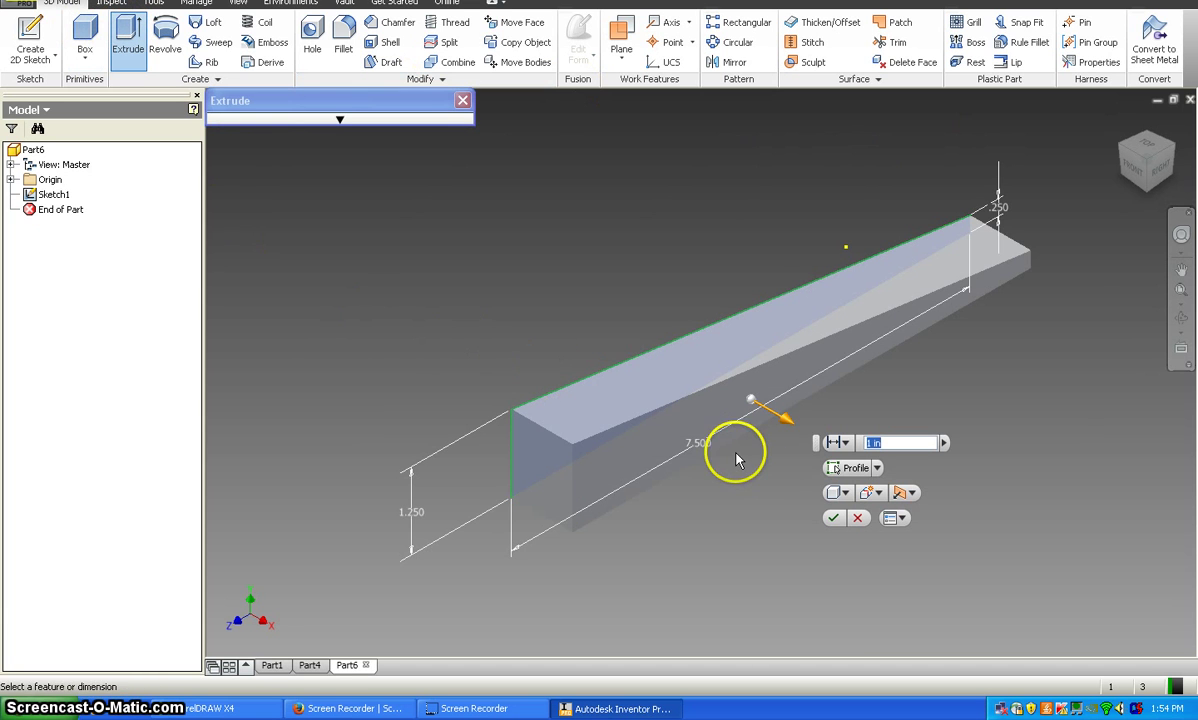
click(880, 443)
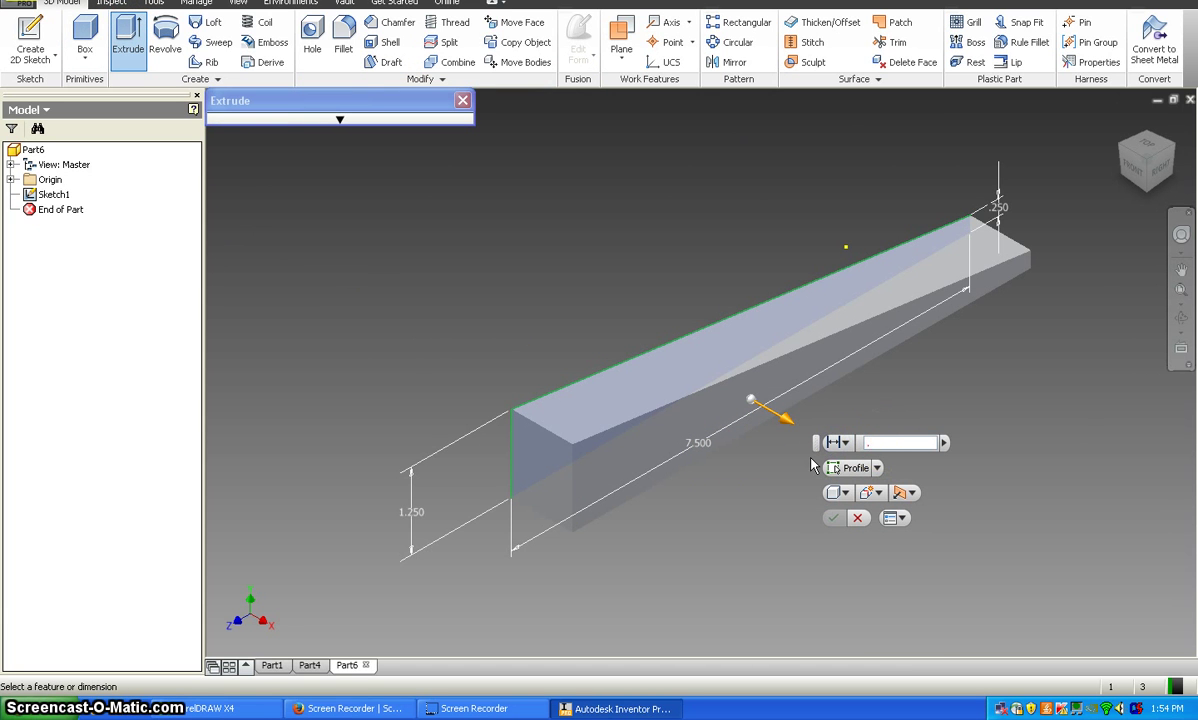
text(.75)
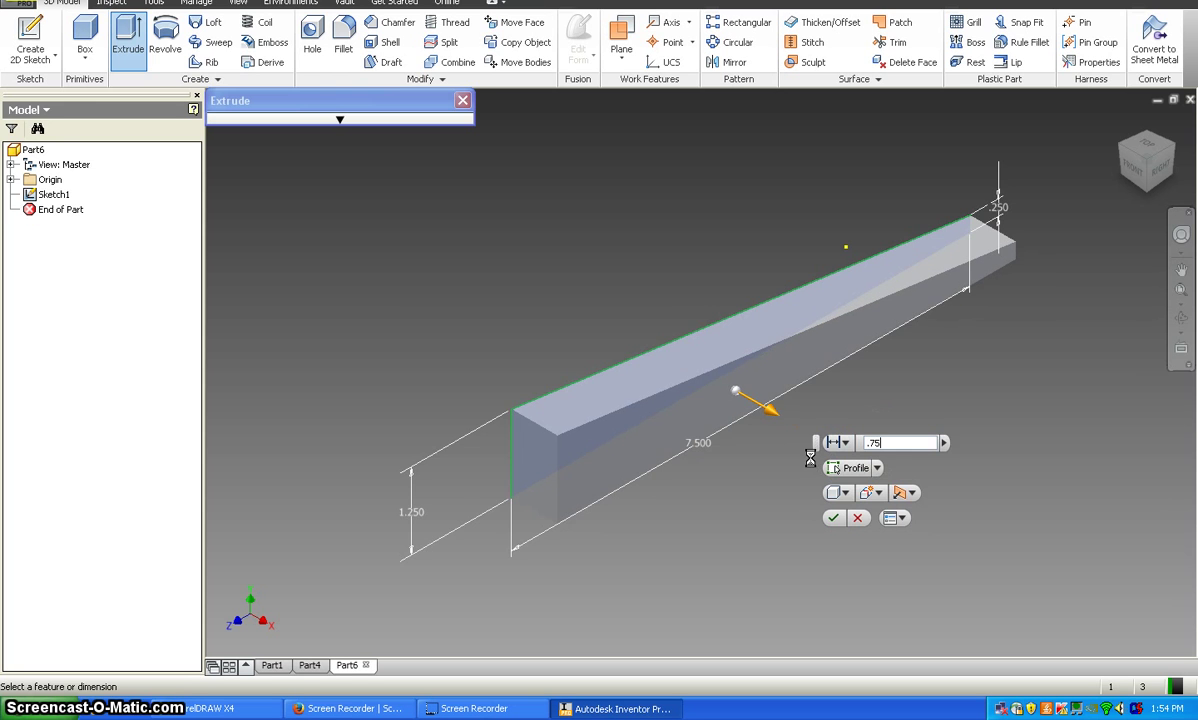
key(Return)
click(783, 343)
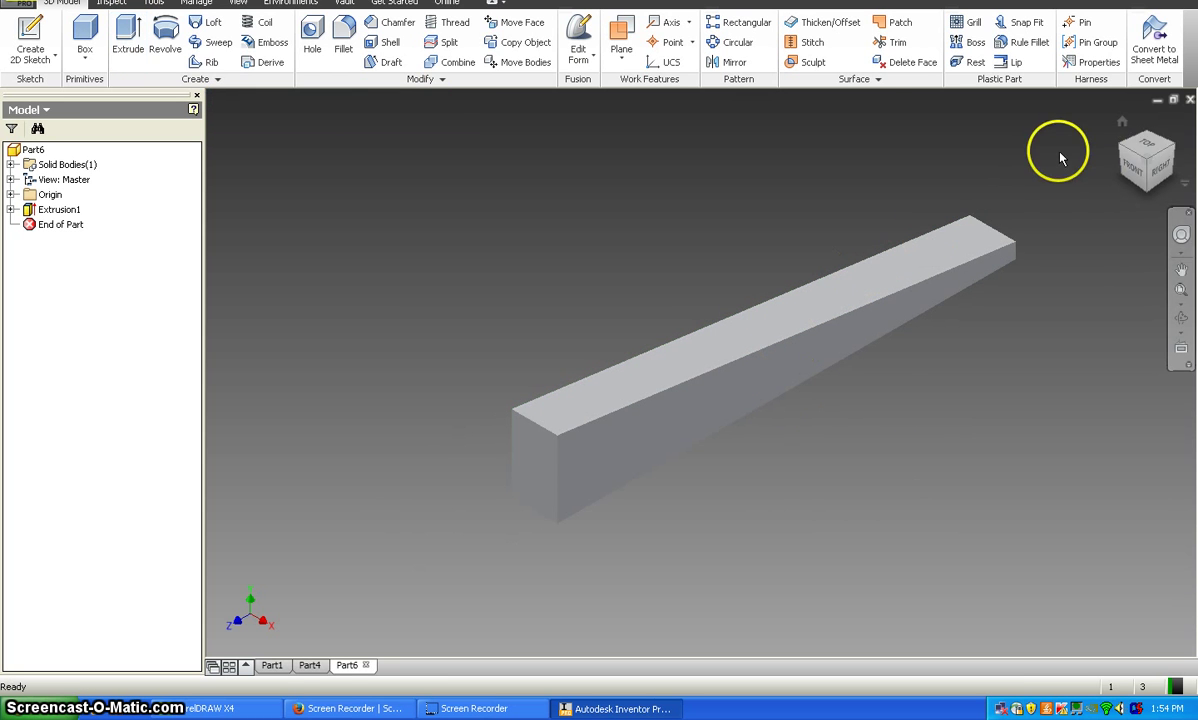
Step: Start a hole and place its centre on the block's side face near the left end
click(1162, 173)
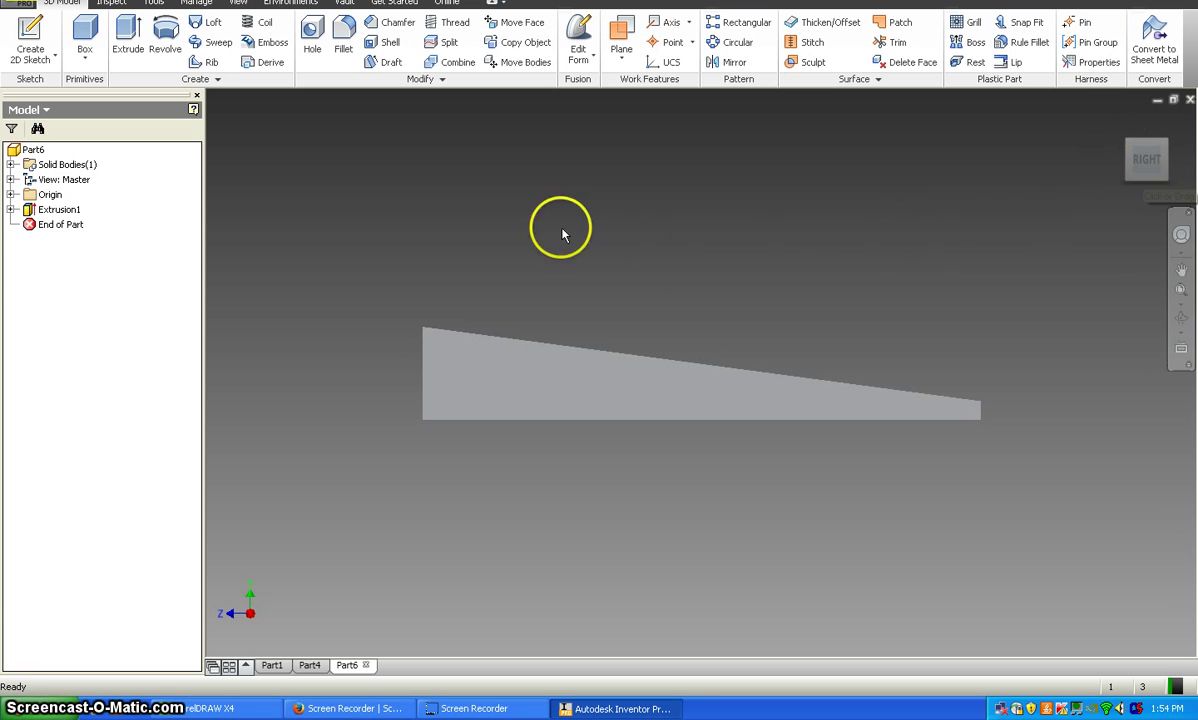
click(310, 36)
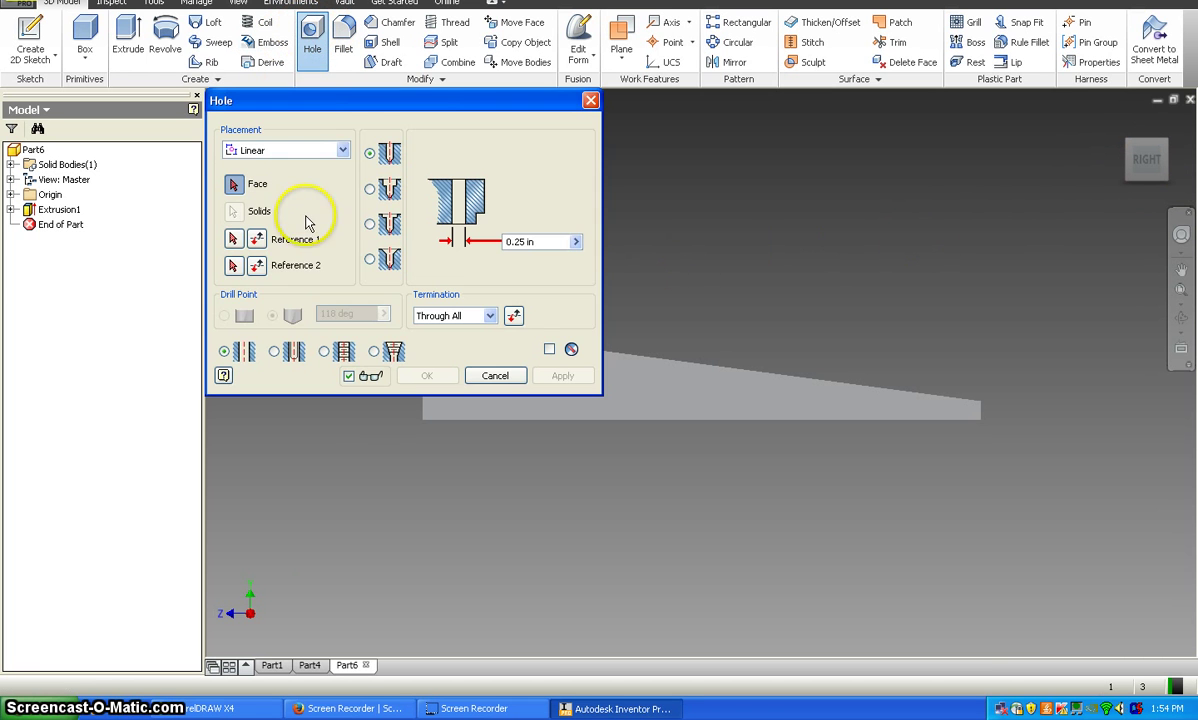
drag(398, 104, 272, 14)
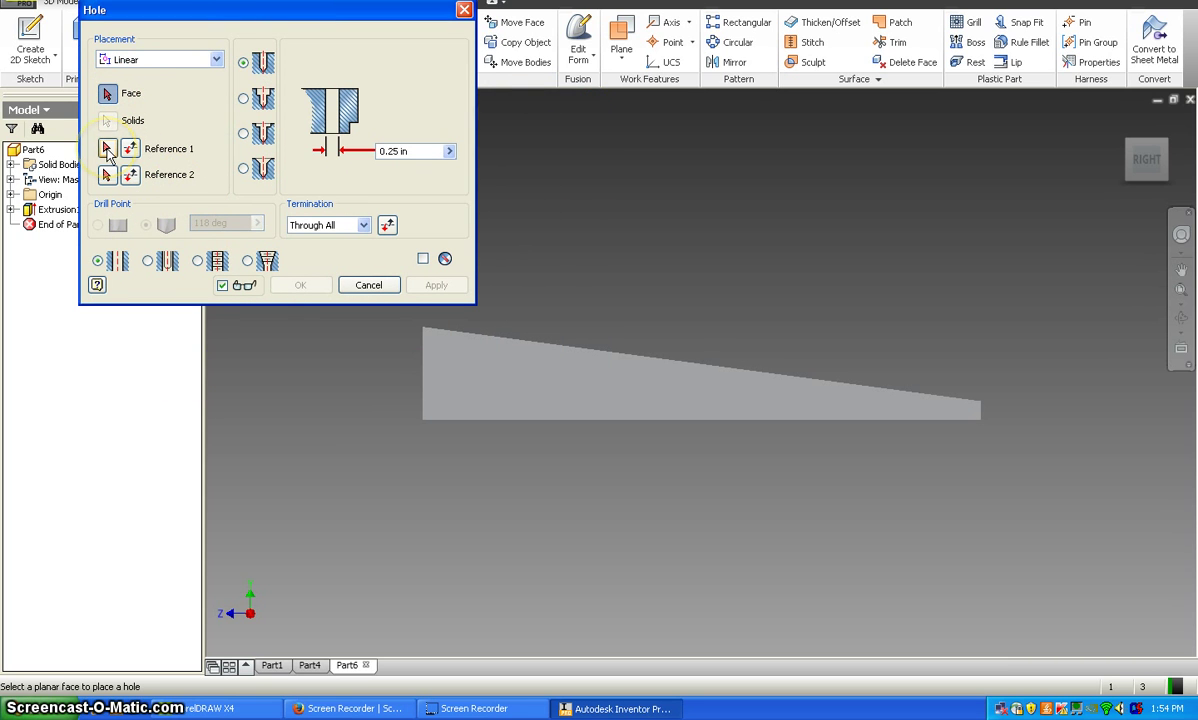
click(108, 176)
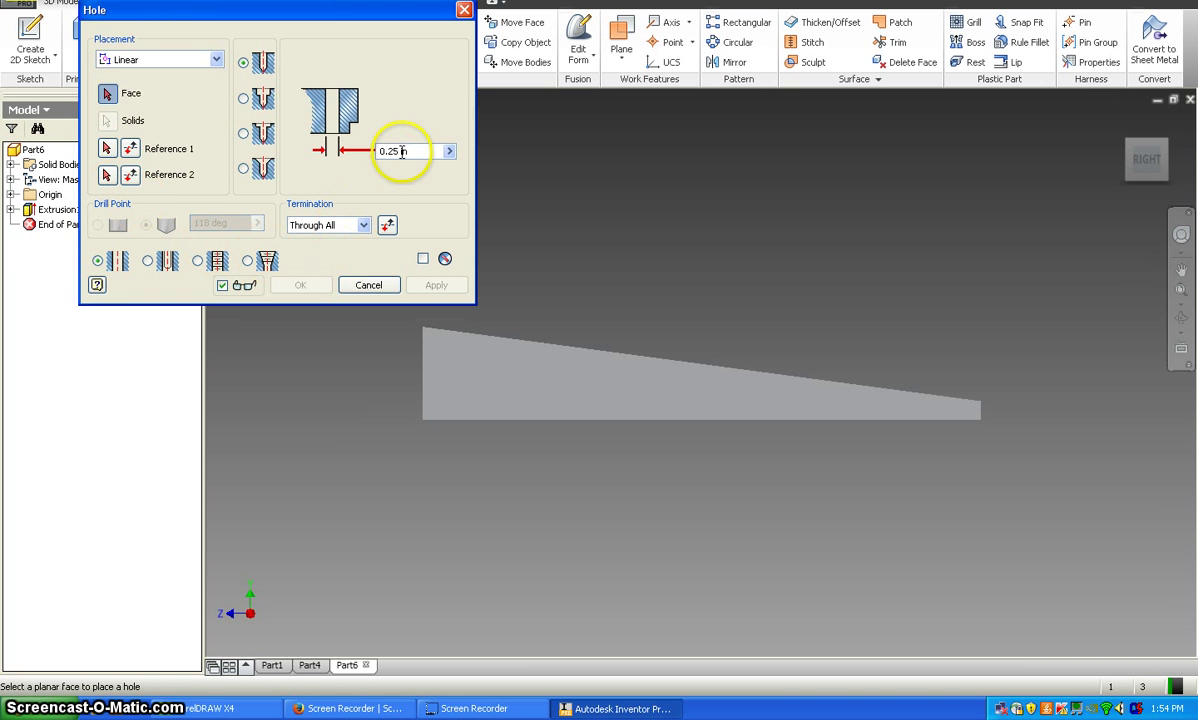
click(108, 95)
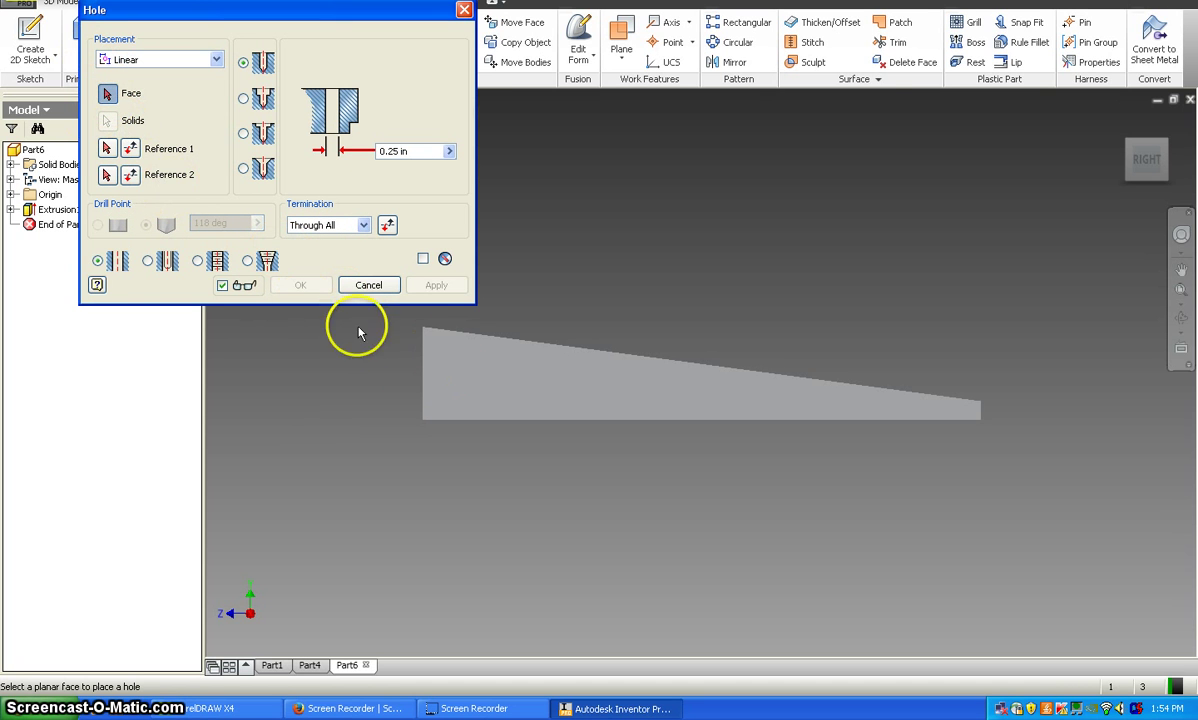
click(497, 398)
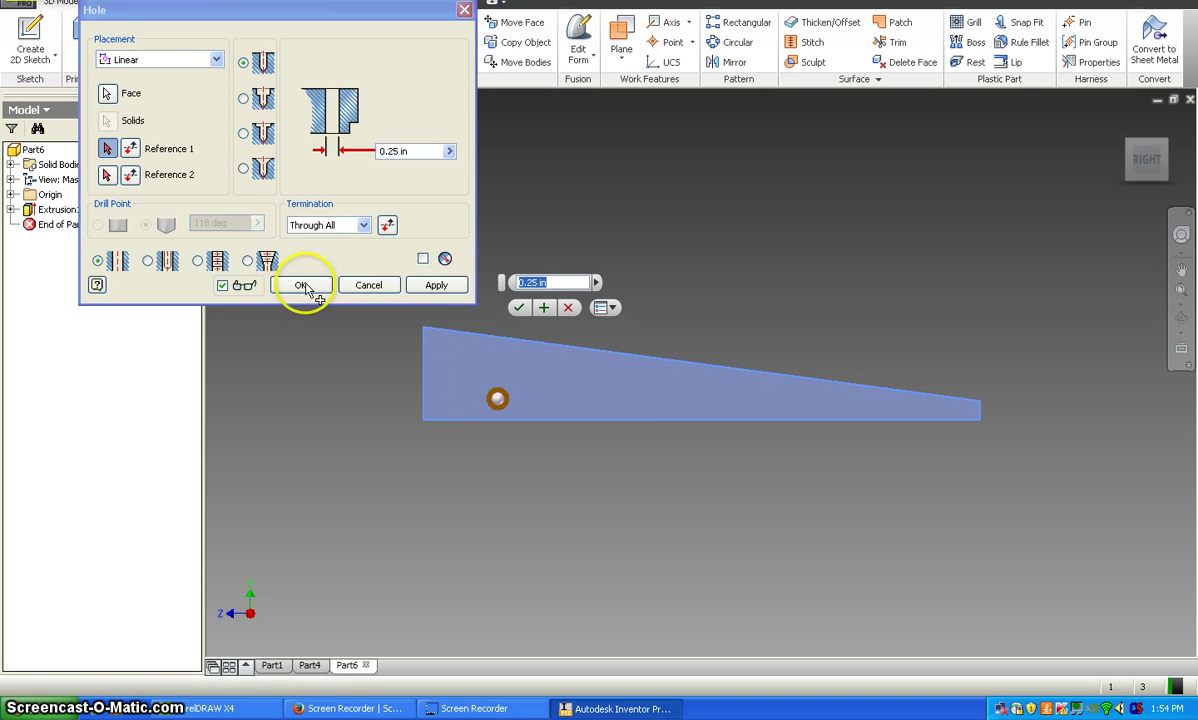
Step: Reference the hole to the left edge at 0.75 in and create the 0.25 in through hole
click(108, 149)
click(423, 402)
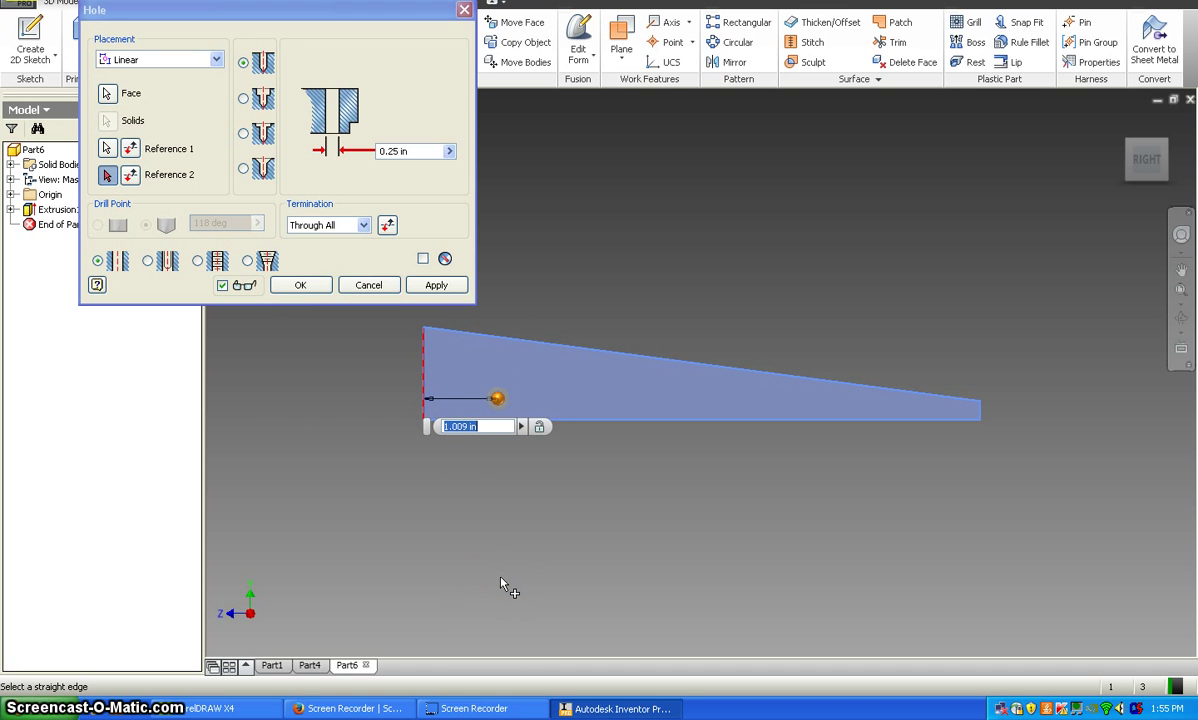
text(.75)
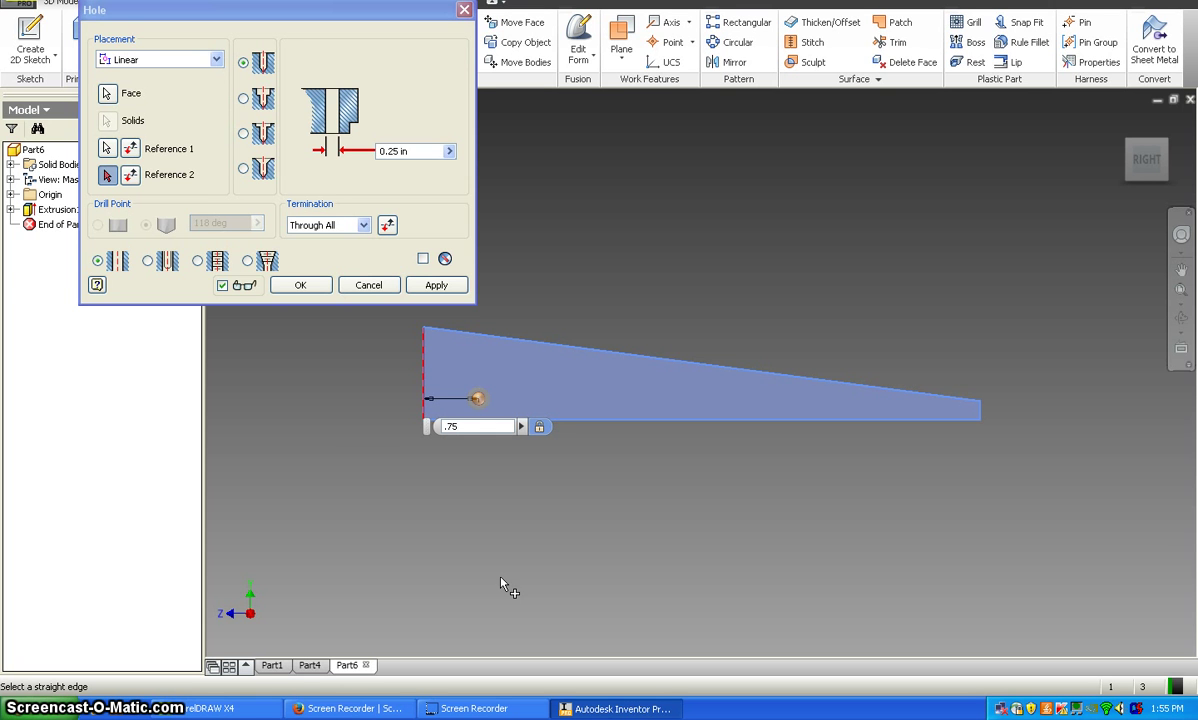
click(345, 287)
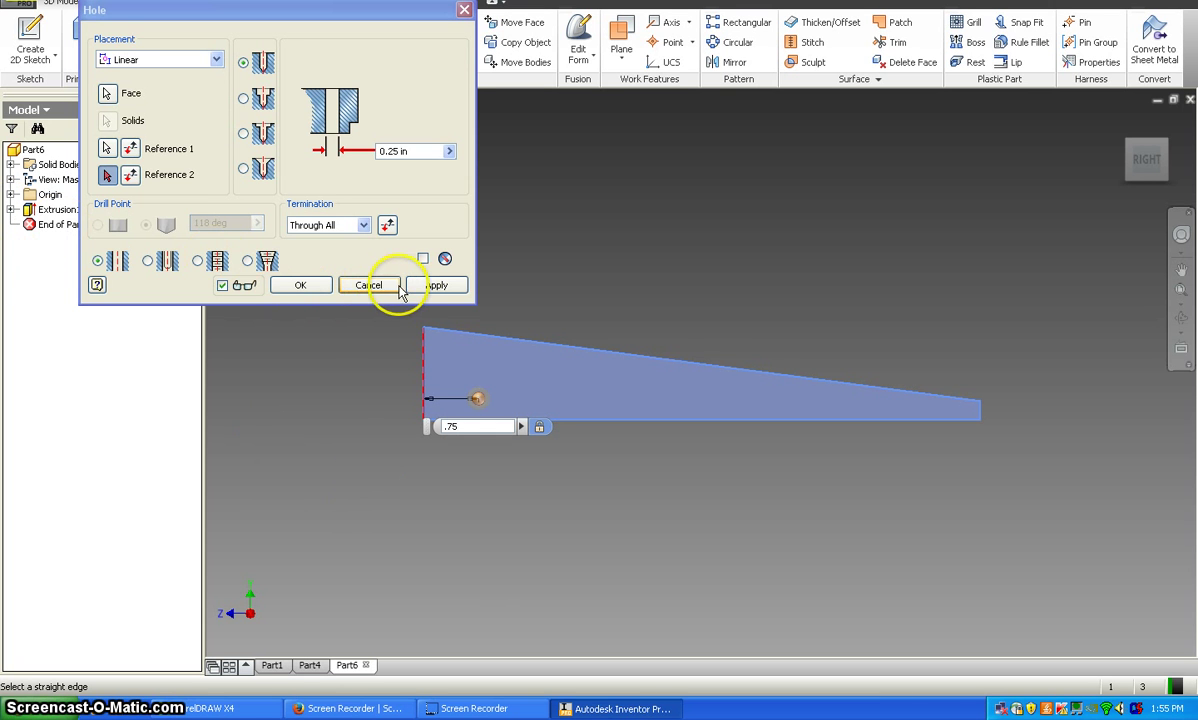
click(297, 287)
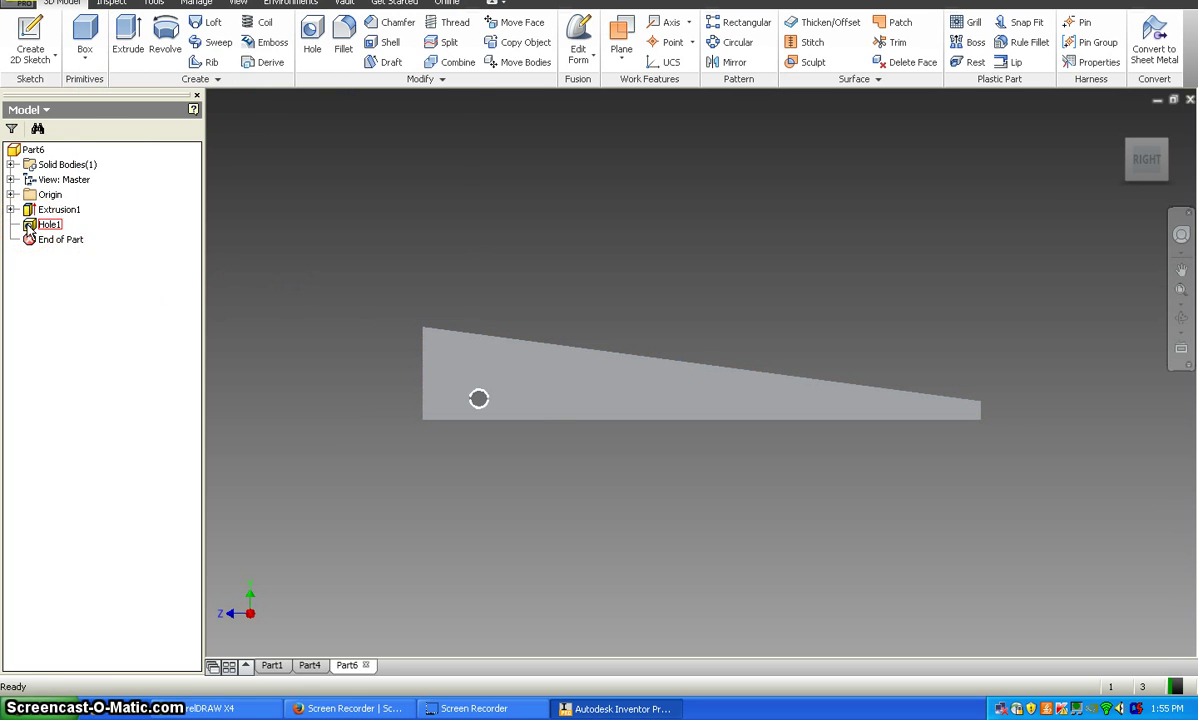
Step: Edit Hole1: set it 0.156 in from the bottom edge and change its diameter to 0.125 in
double_click(30, 226)
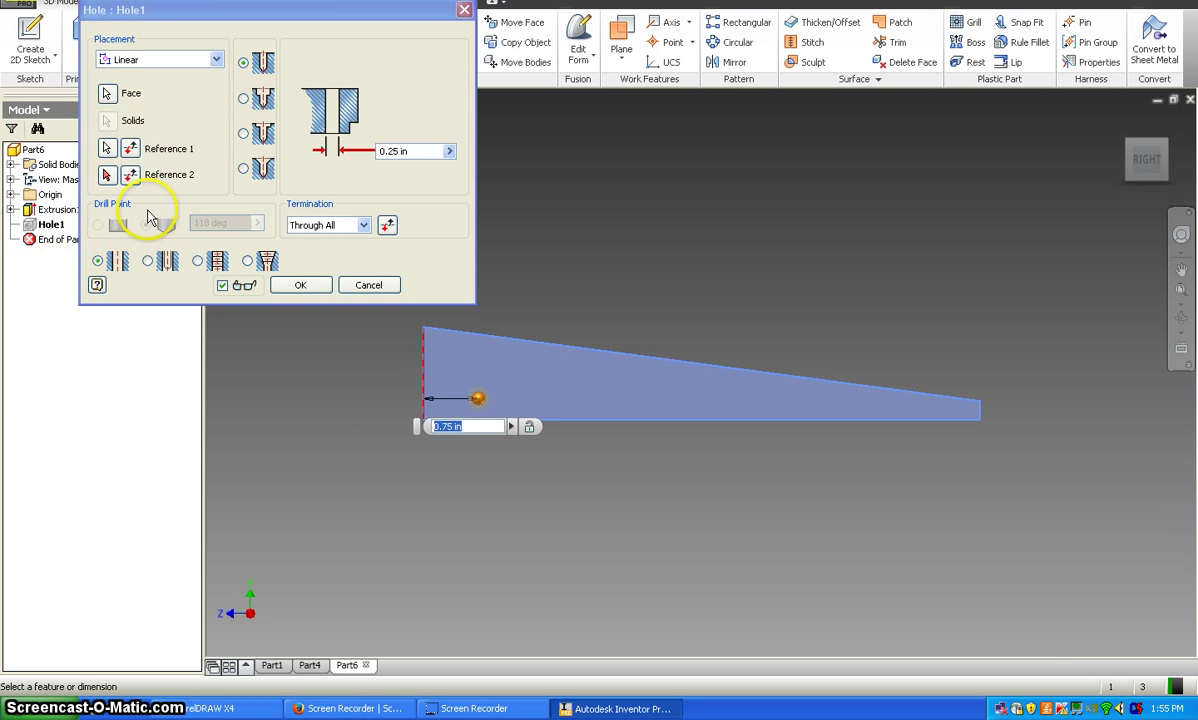
click(108, 176)
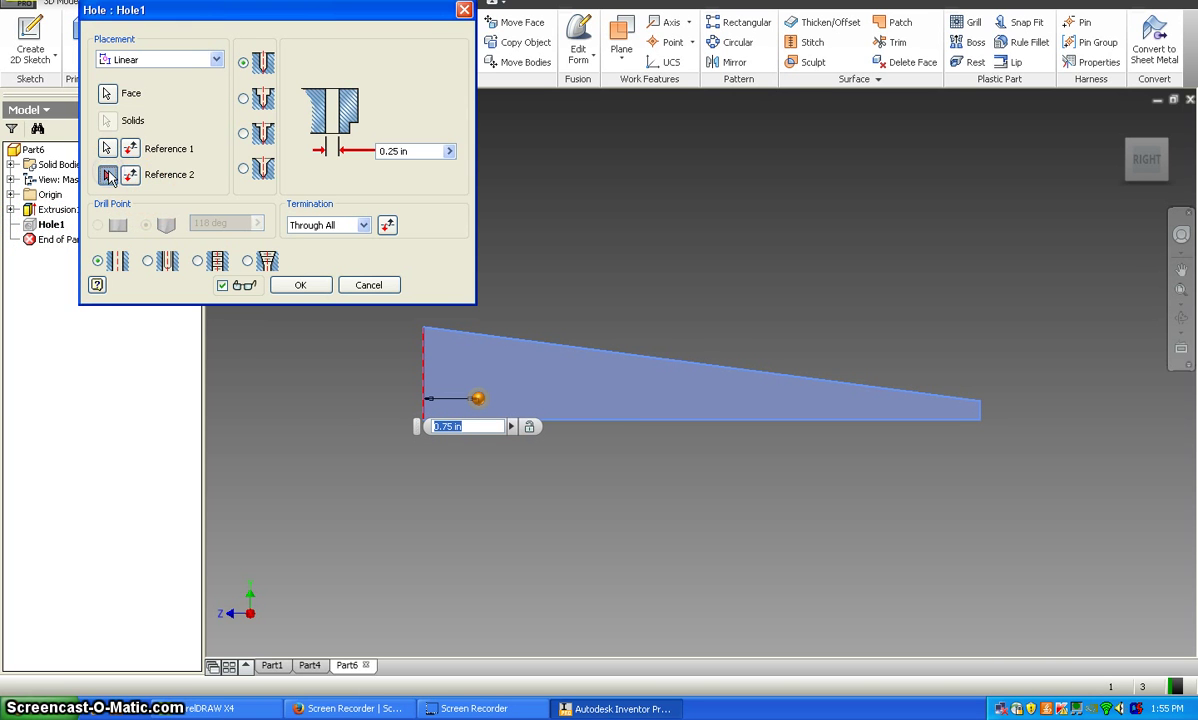
click(558, 426)
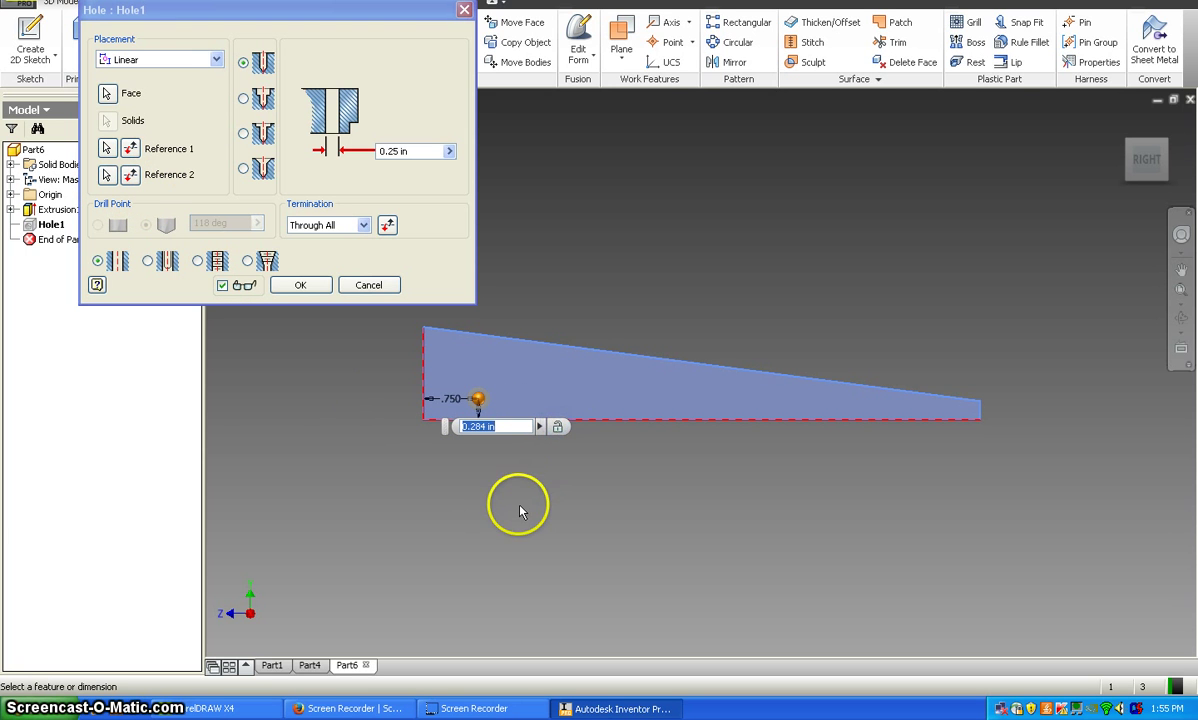
text(.)
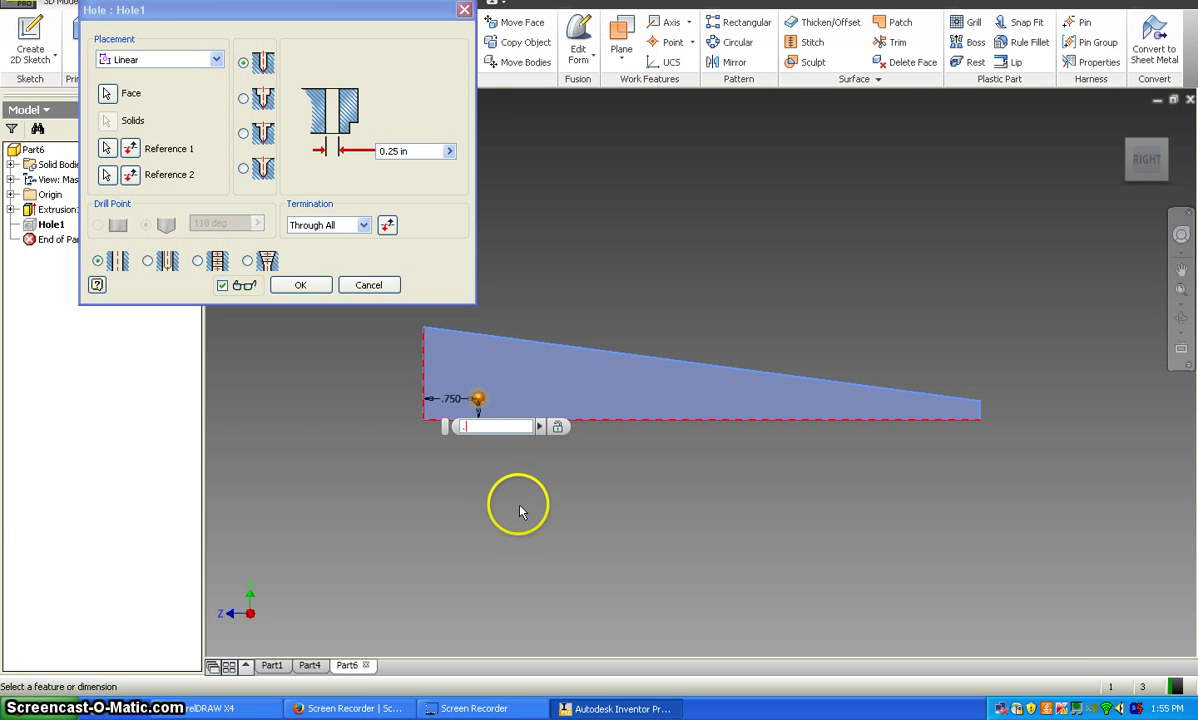
text(156)
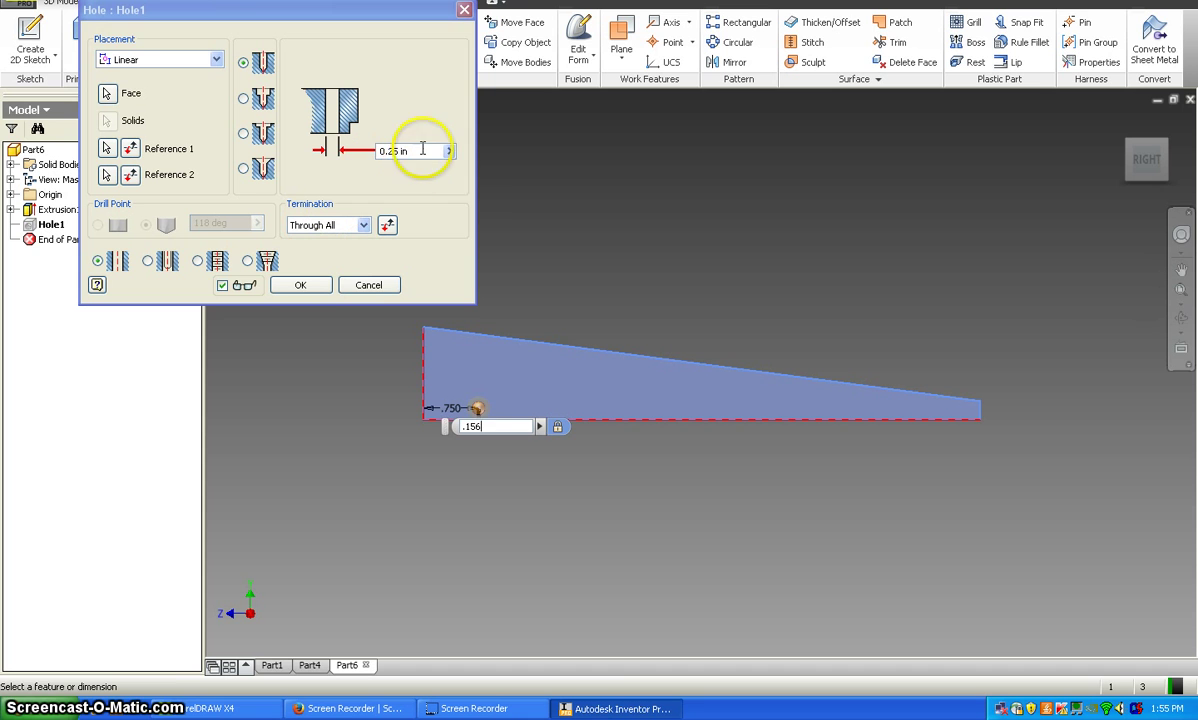
click(366, 151)
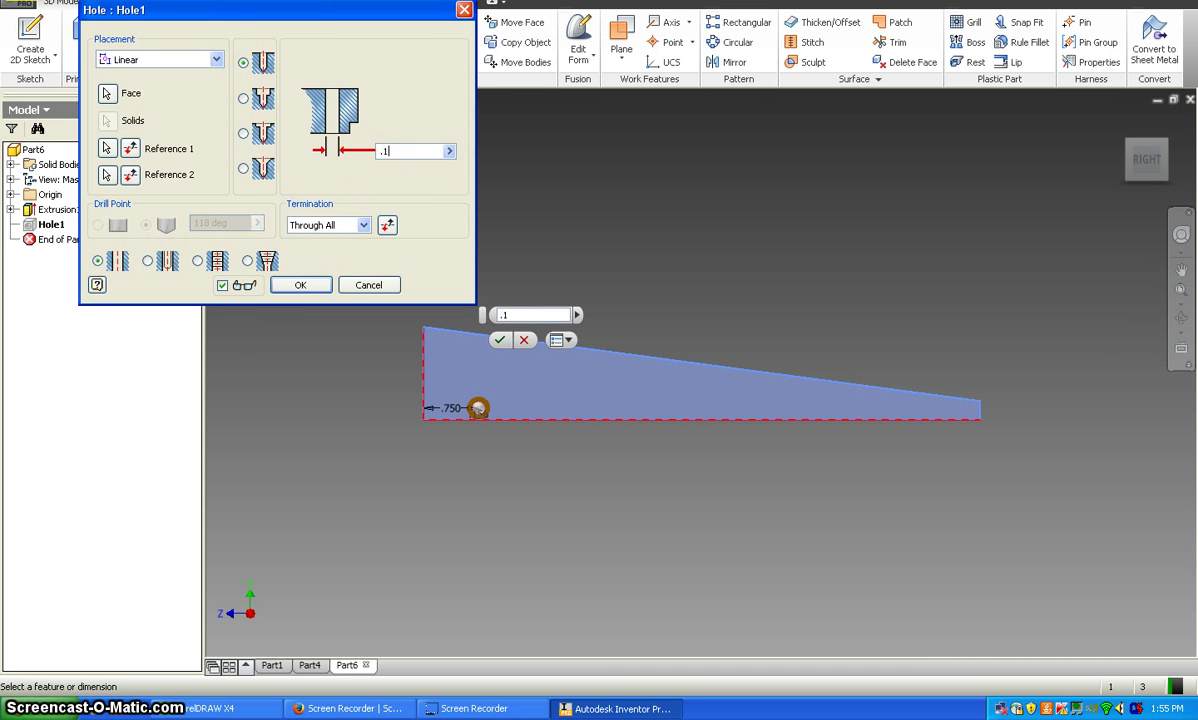
text(.125)
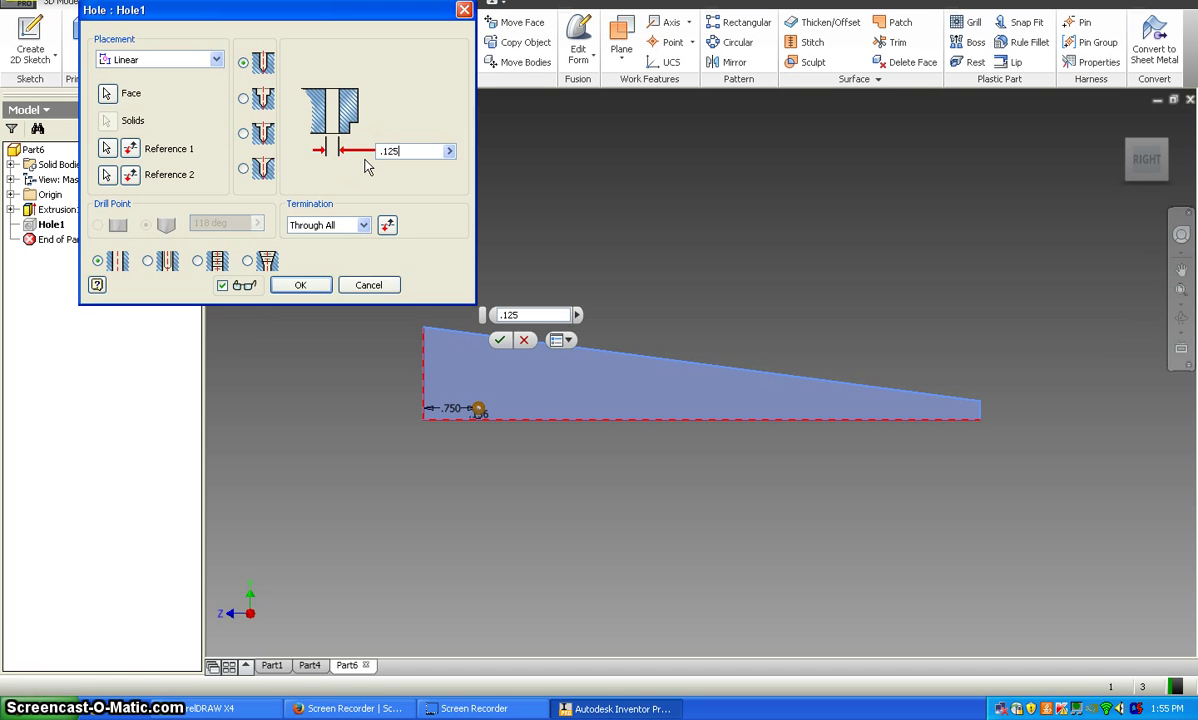
click(299, 285)
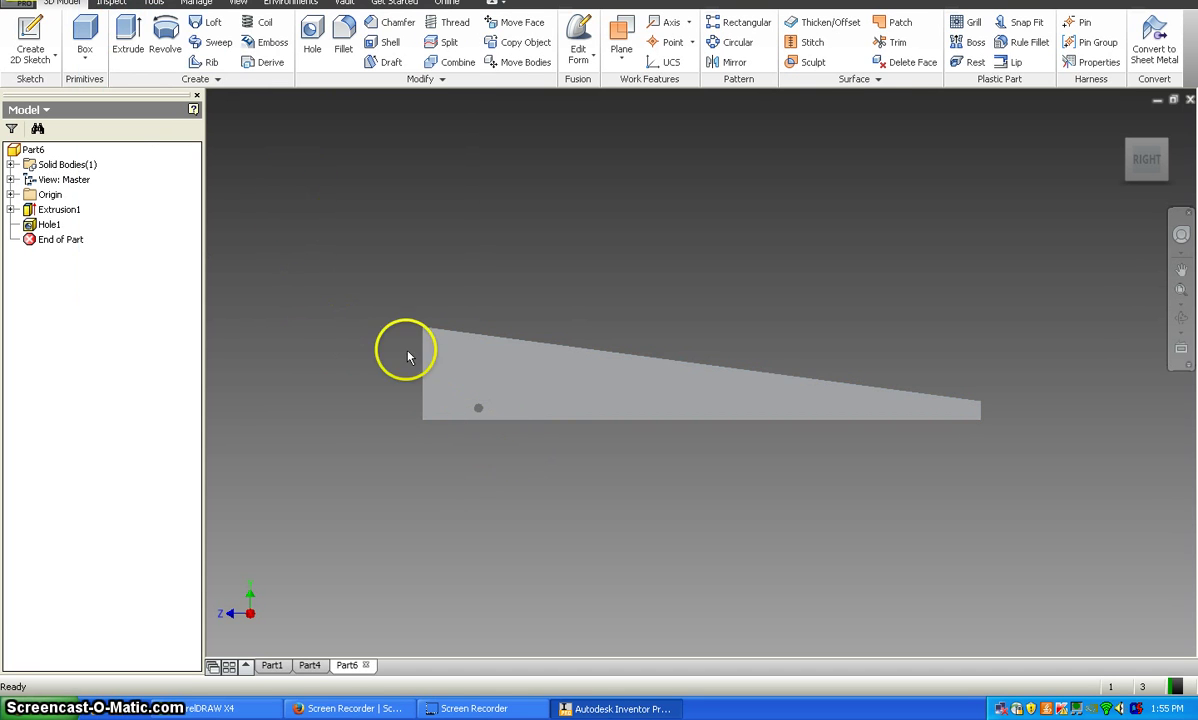
Step: Place a new hole near the right end, 1.000 in from the right edge and 0.156 in above the bottom
click(310, 35)
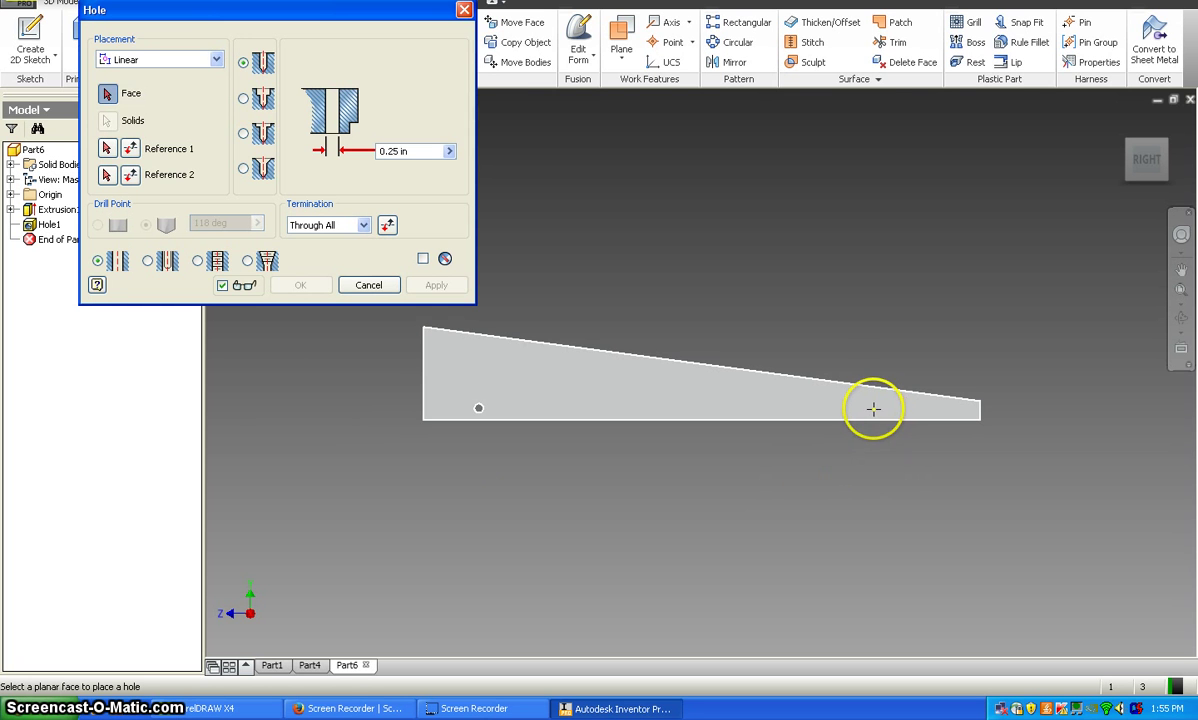
click(873, 408)
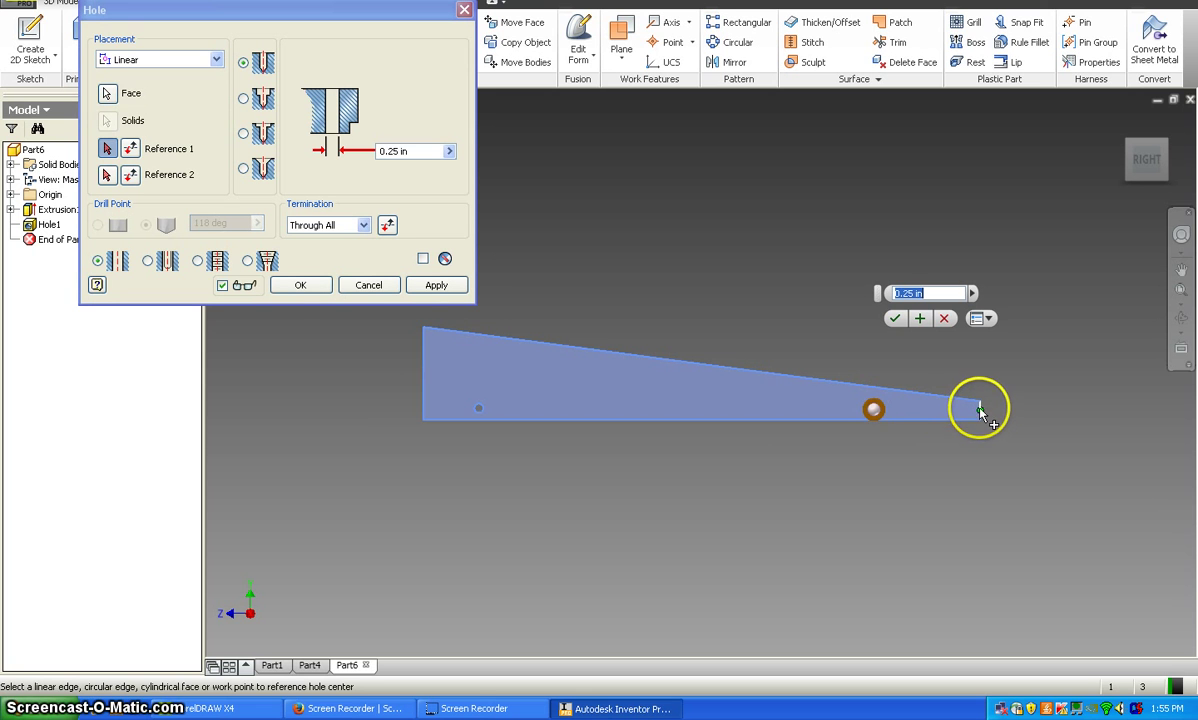
scroll(982, 410, up, 5)
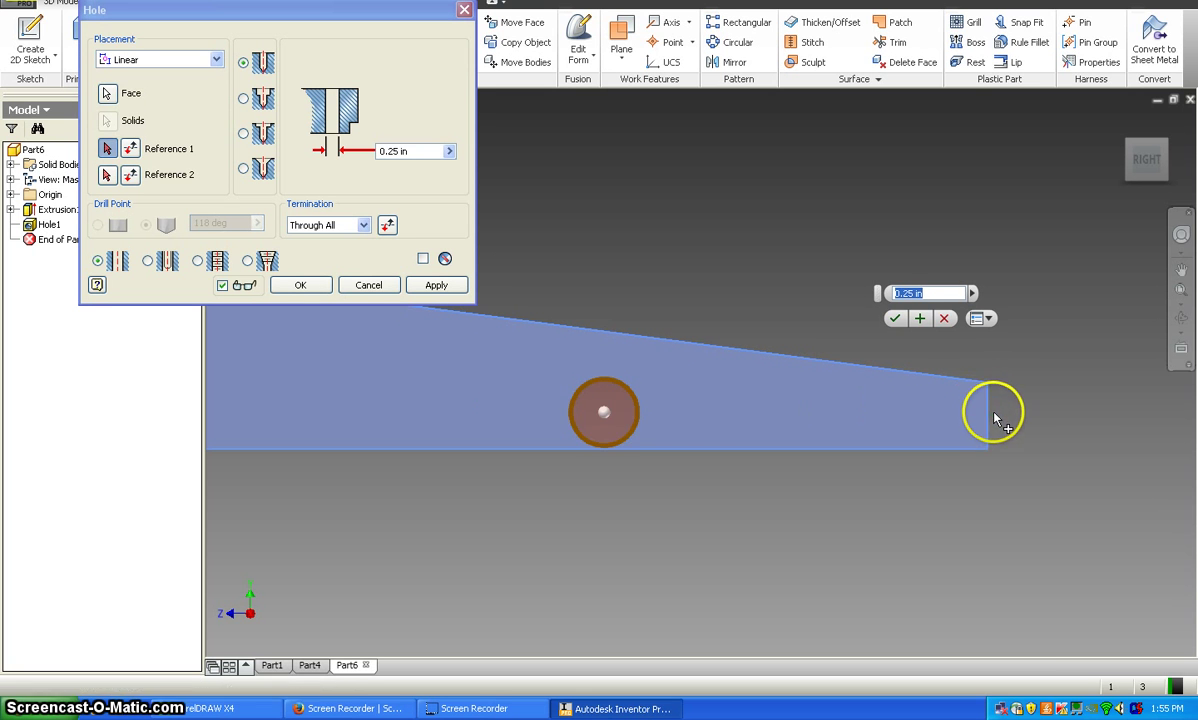
click(988, 410)
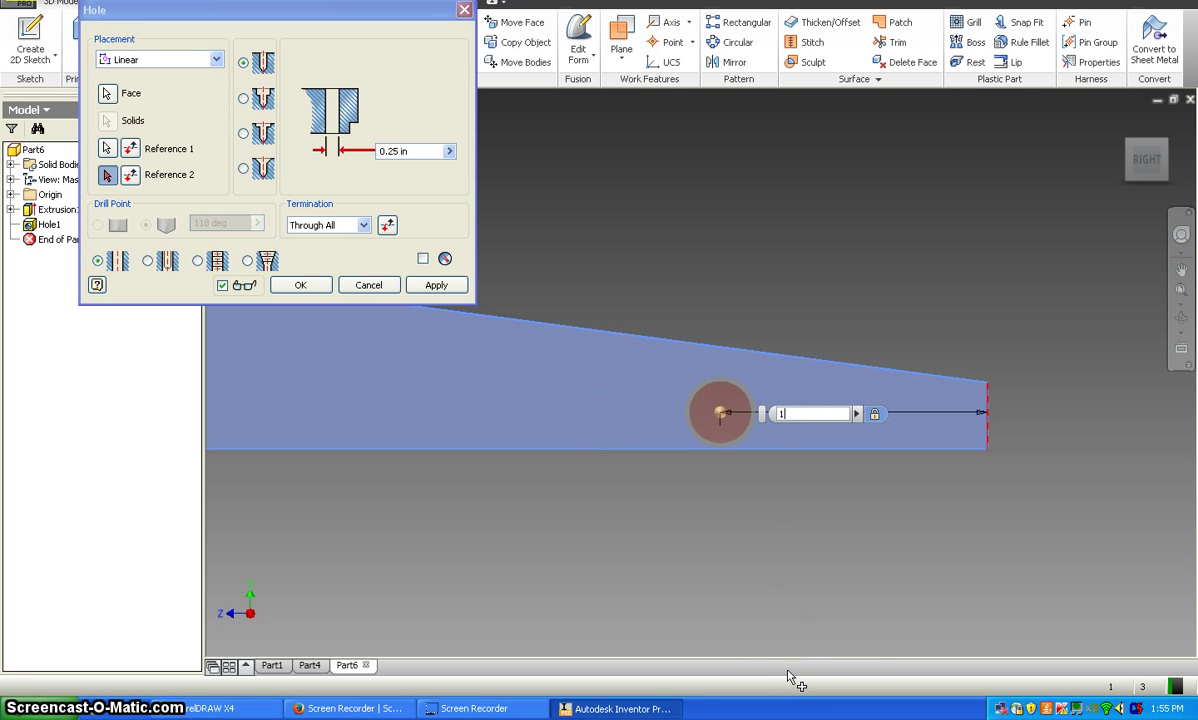
click(747, 452)
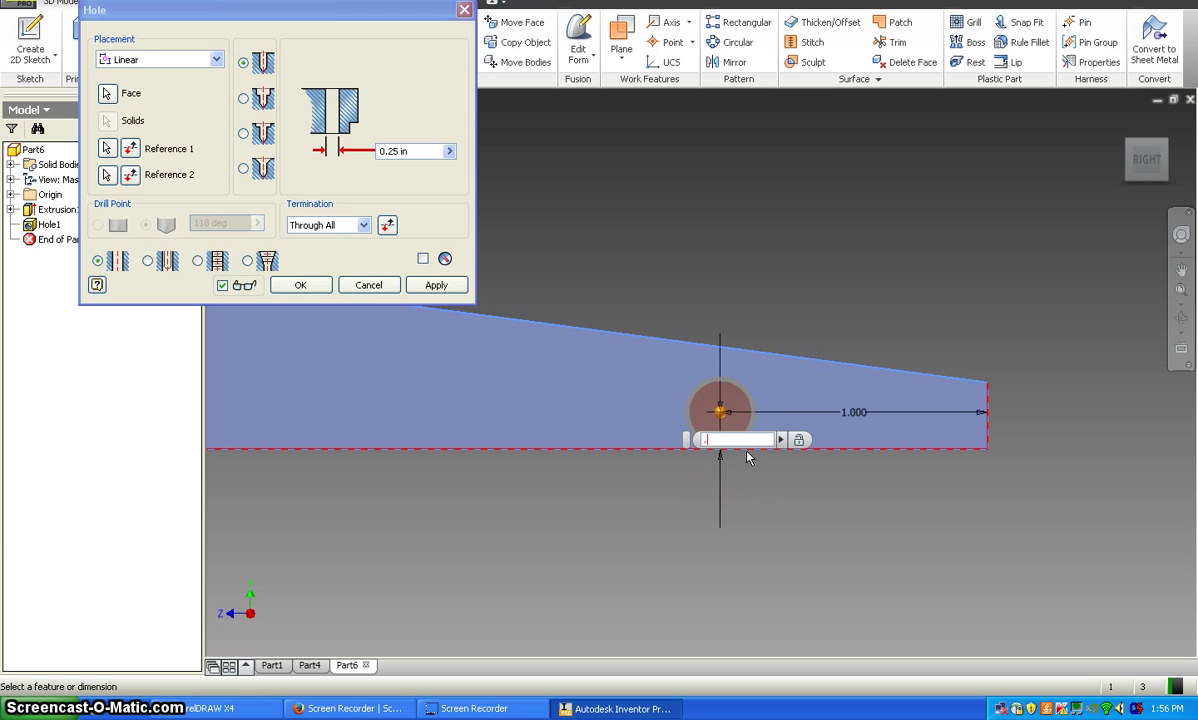
text(.156)
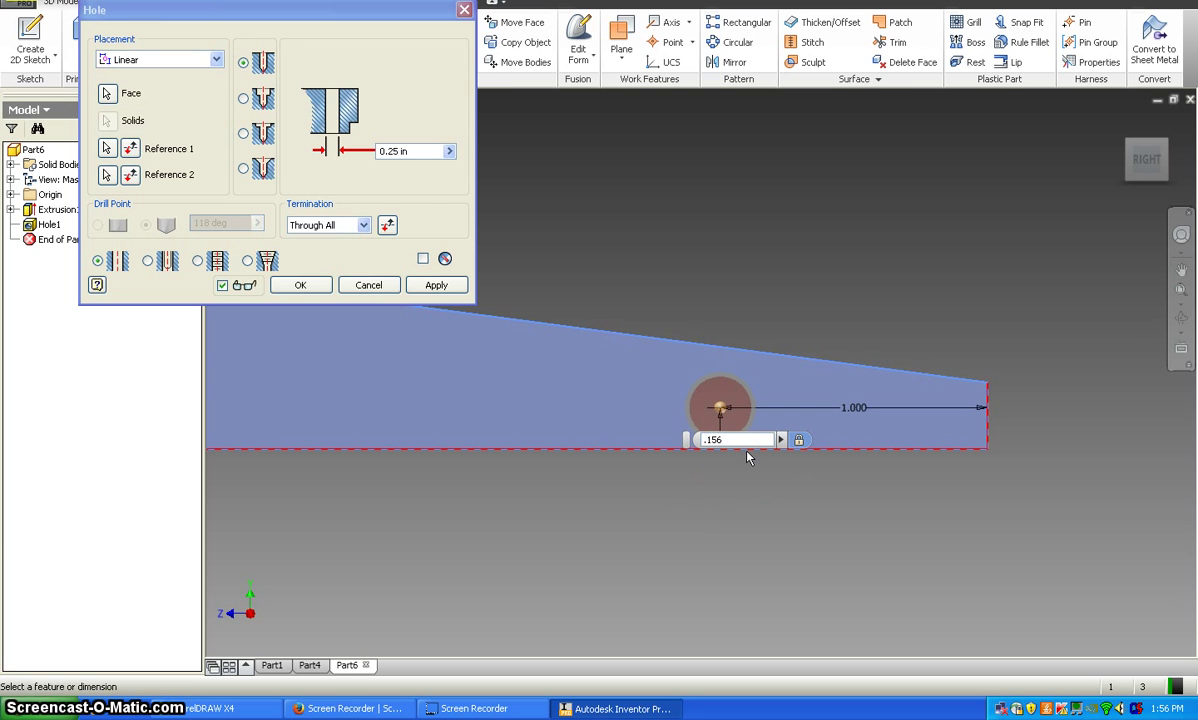
Step: Set the hole diameter to 0.125 in and create Hole2
click(405, 152)
drag(414, 152, 378, 157)
text(.125)
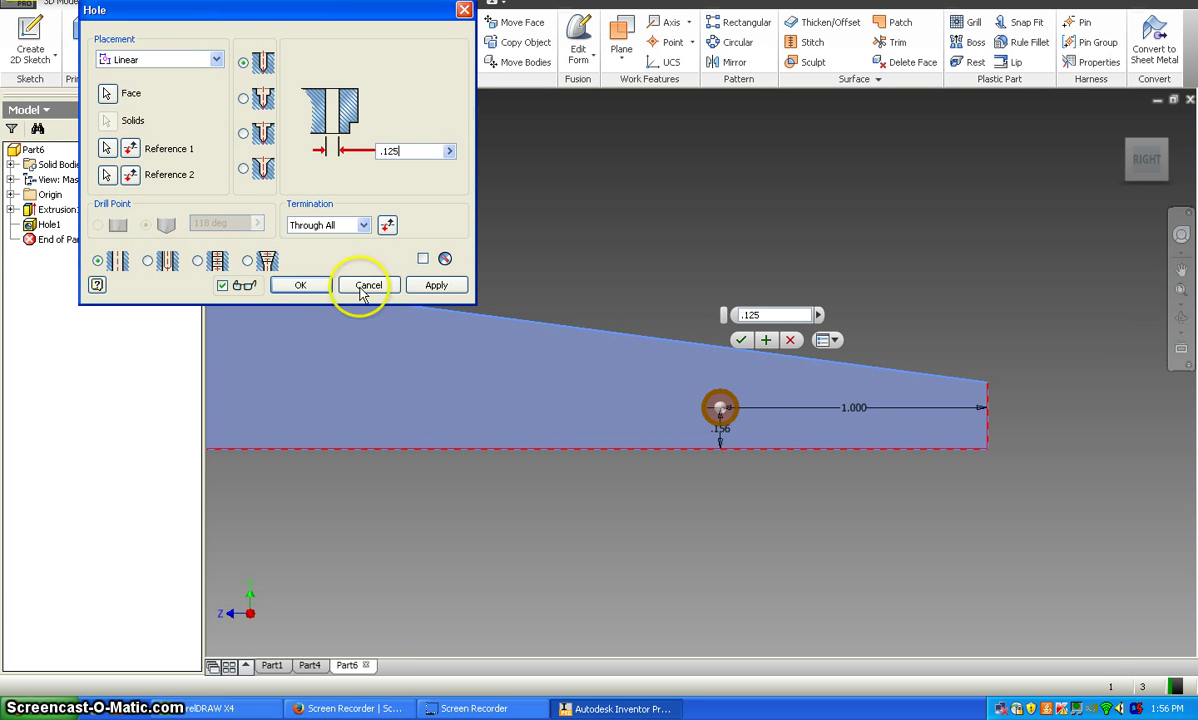
click(312, 286)
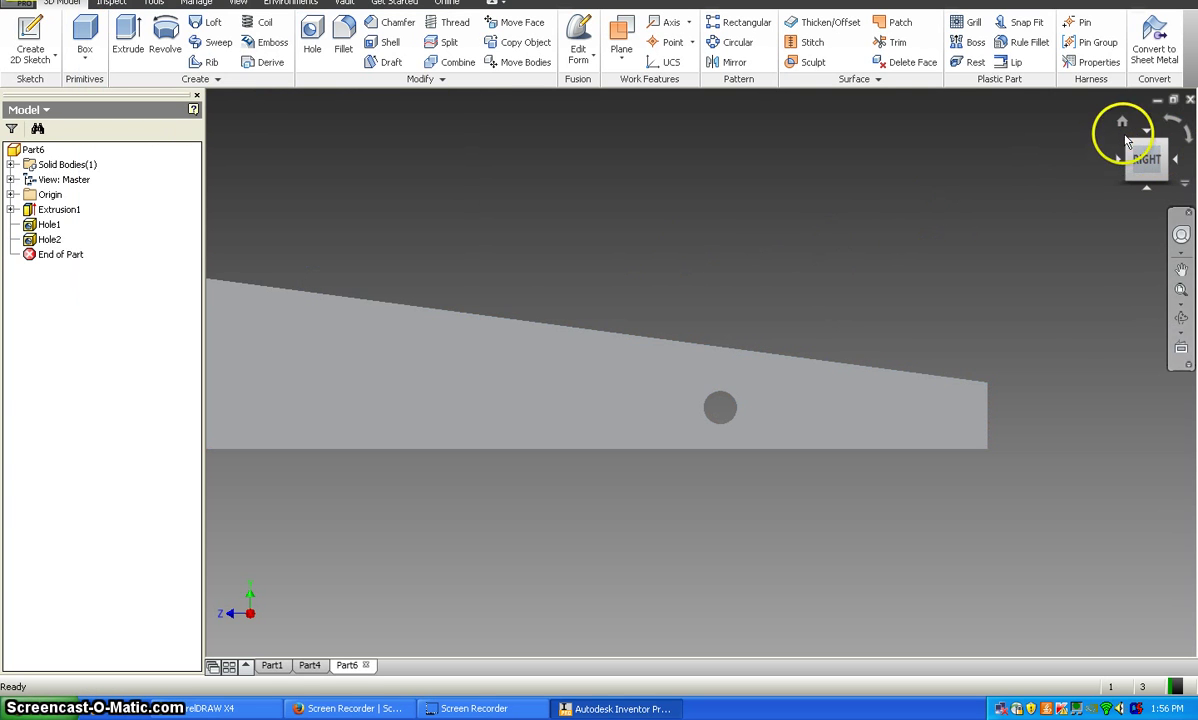
Step: Fit the part, rotate the view from RIGHT to FRONT, and zoom in on the end face
click(1148, 162)
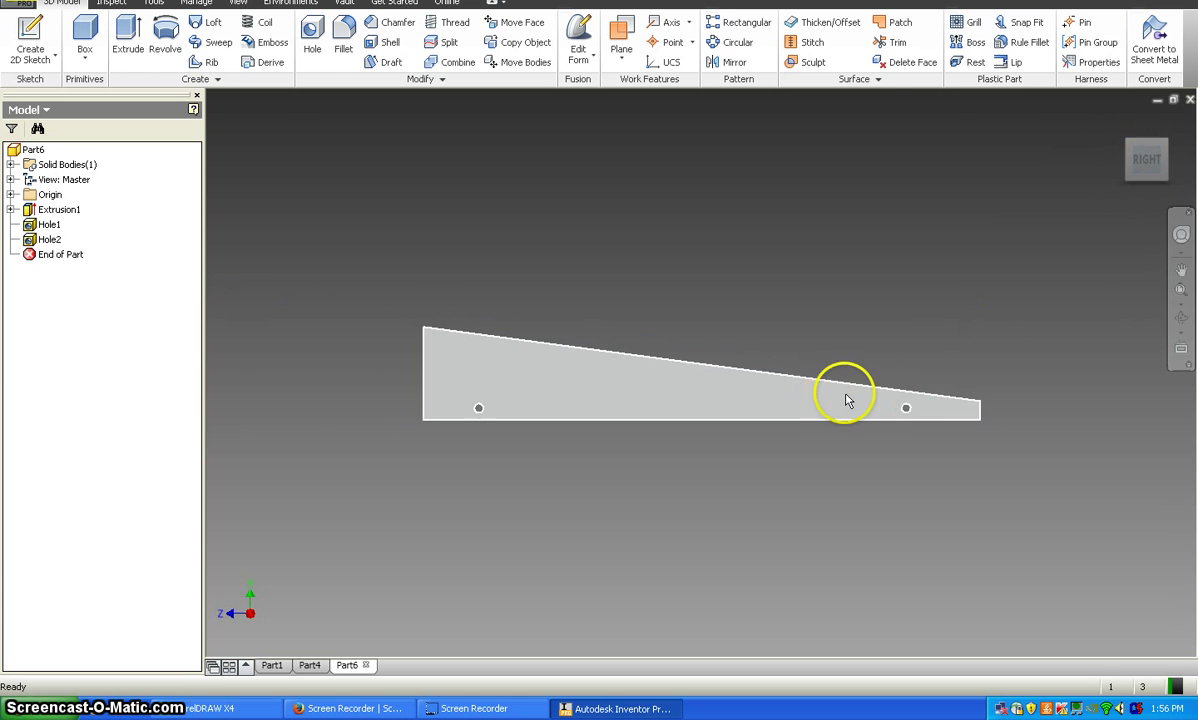
click(1117, 163)
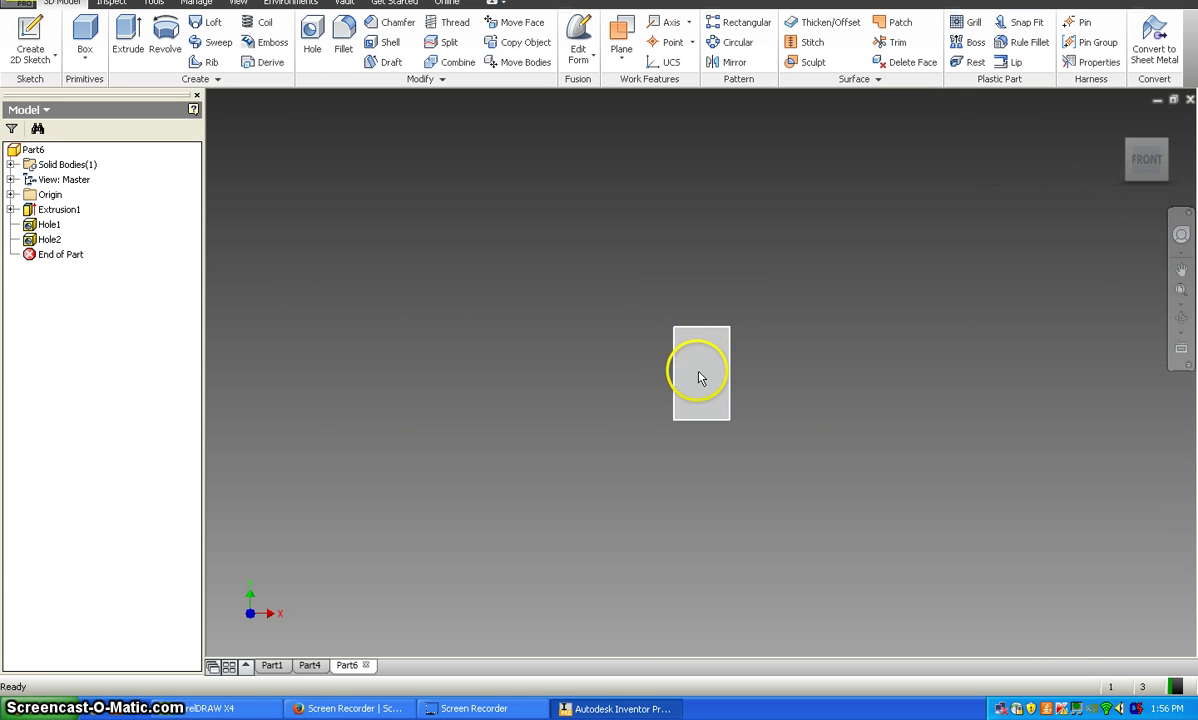
scroll(700, 376, up, 5)
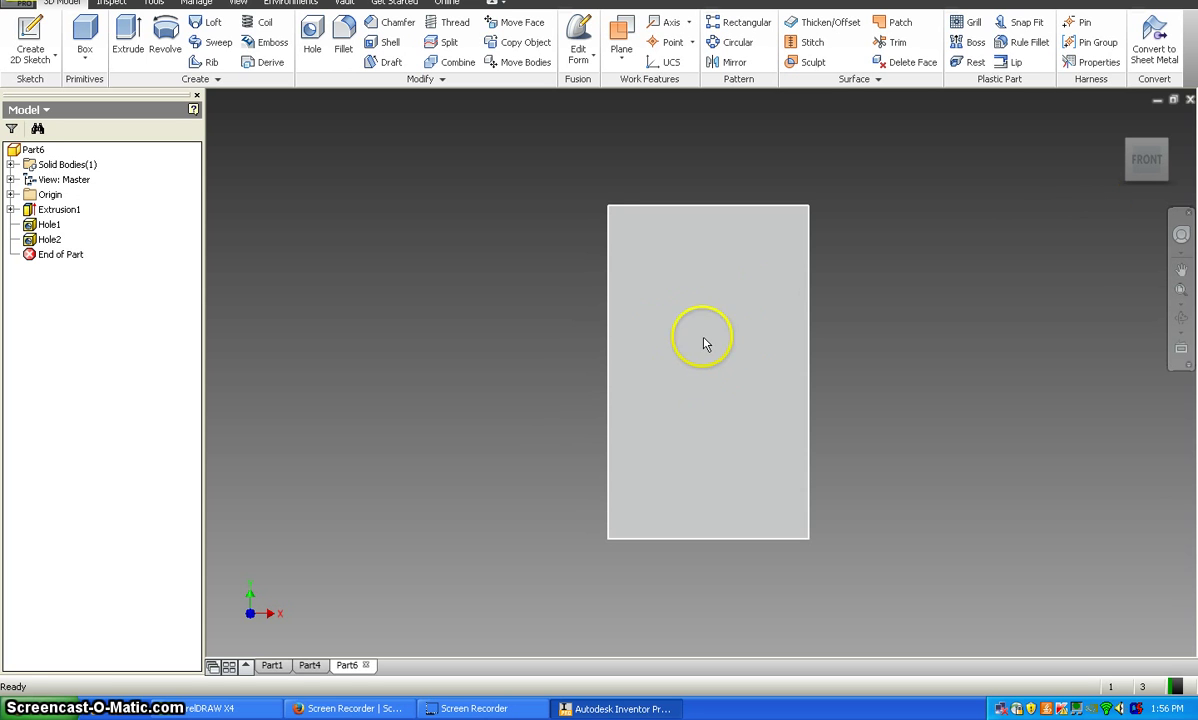
Step: Place a new hole on the end face, .375 in from the left edge and .5 in from the bottom
click(312, 34)
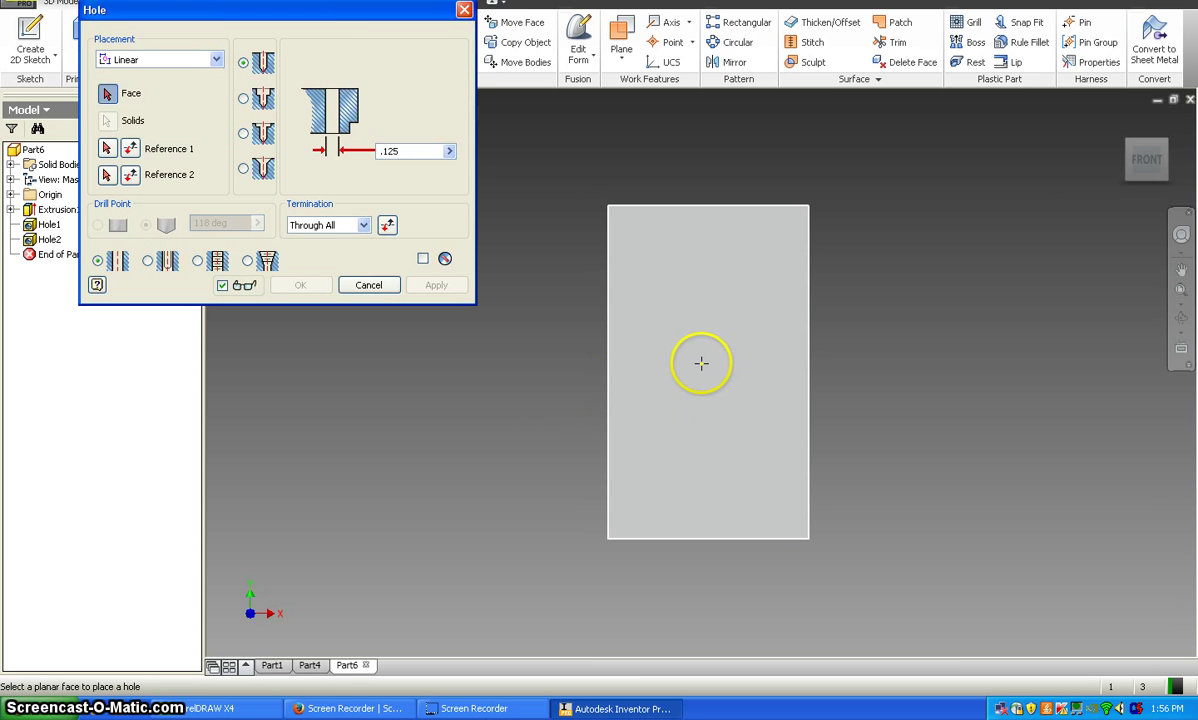
click(702, 366)
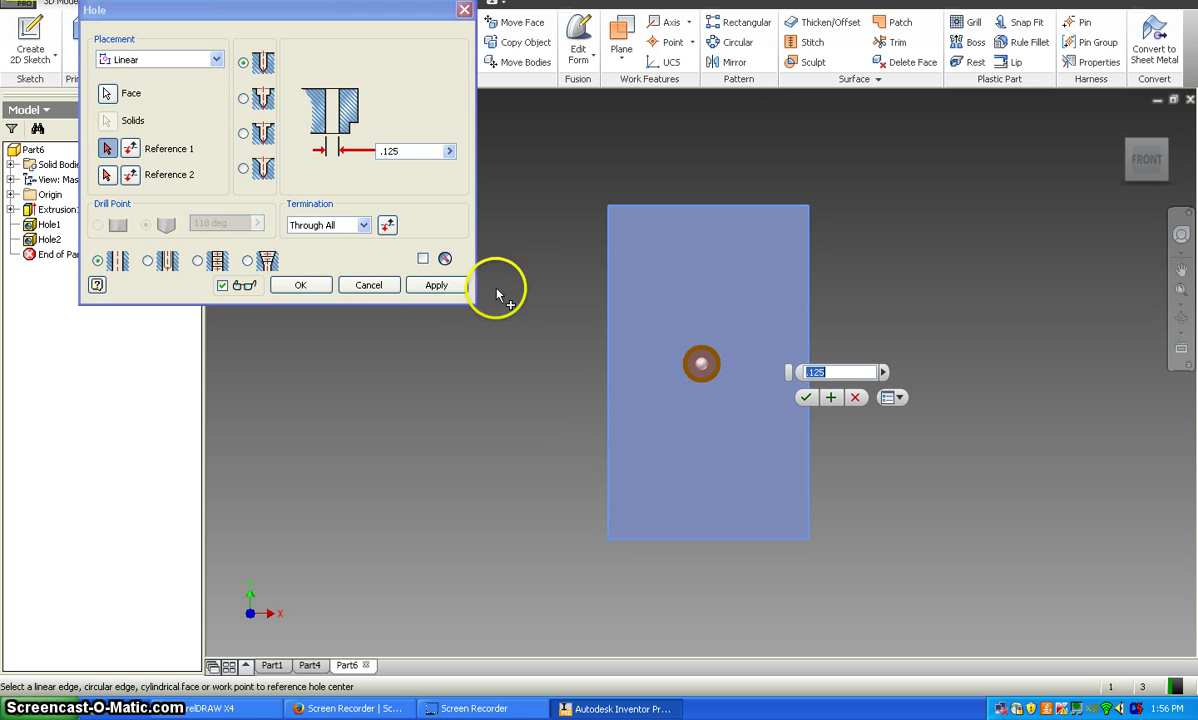
click(610, 358)
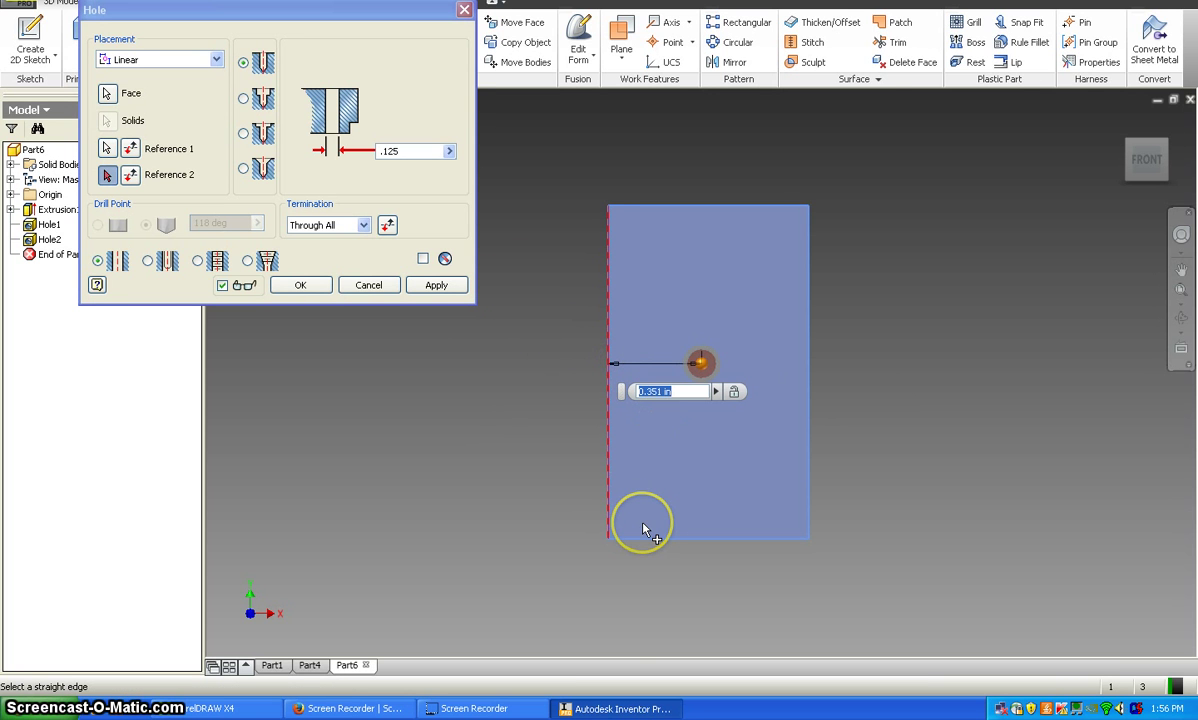
text(.375)
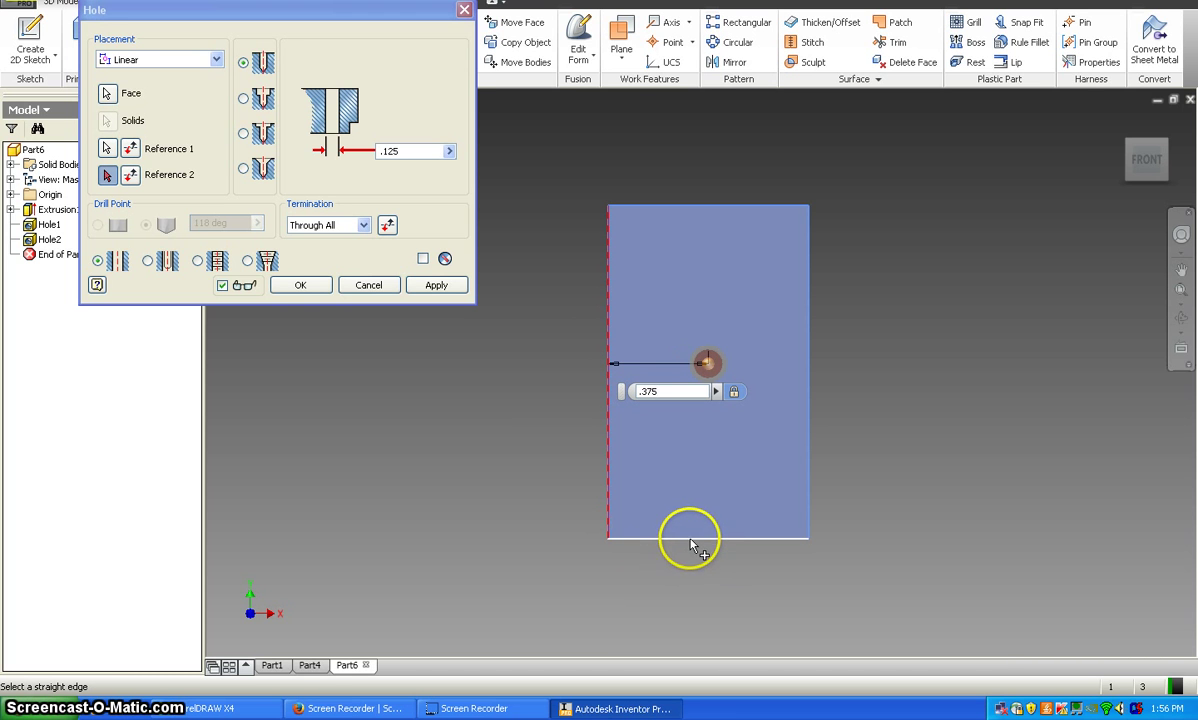
click(691, 540)
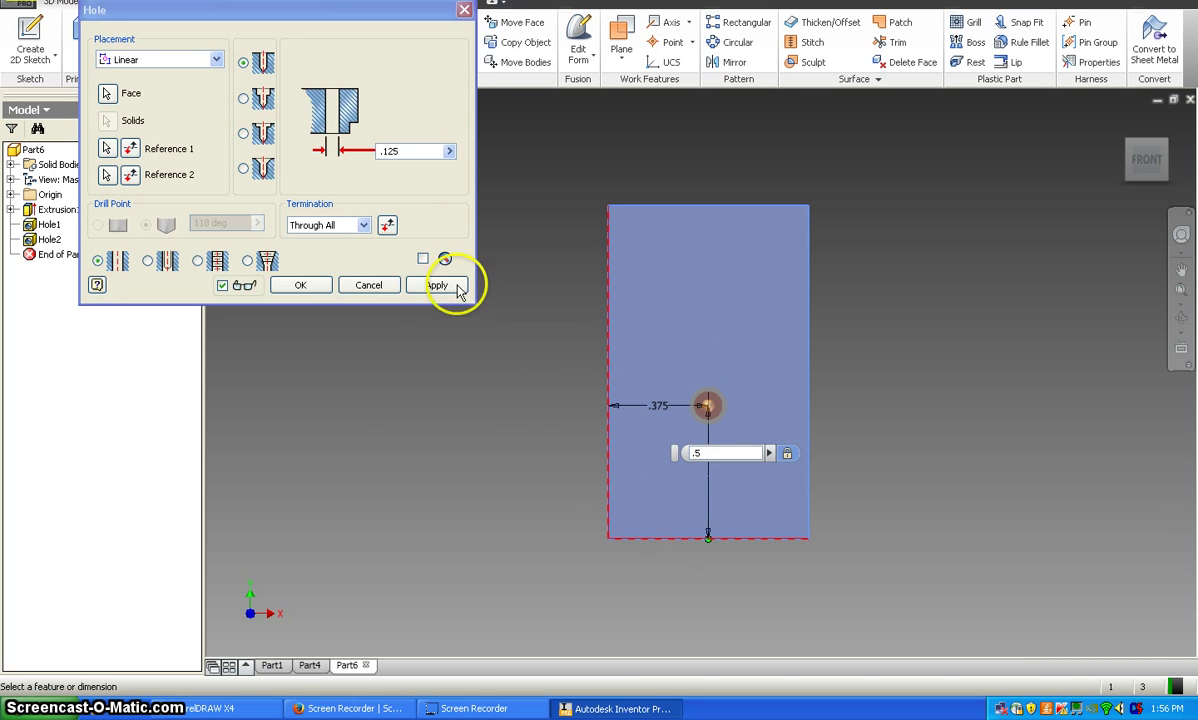
Step: Set the hole diameter to 25/64 and make it a blind hole with Distance termination
click(409, 151)
double_click(409, 151)
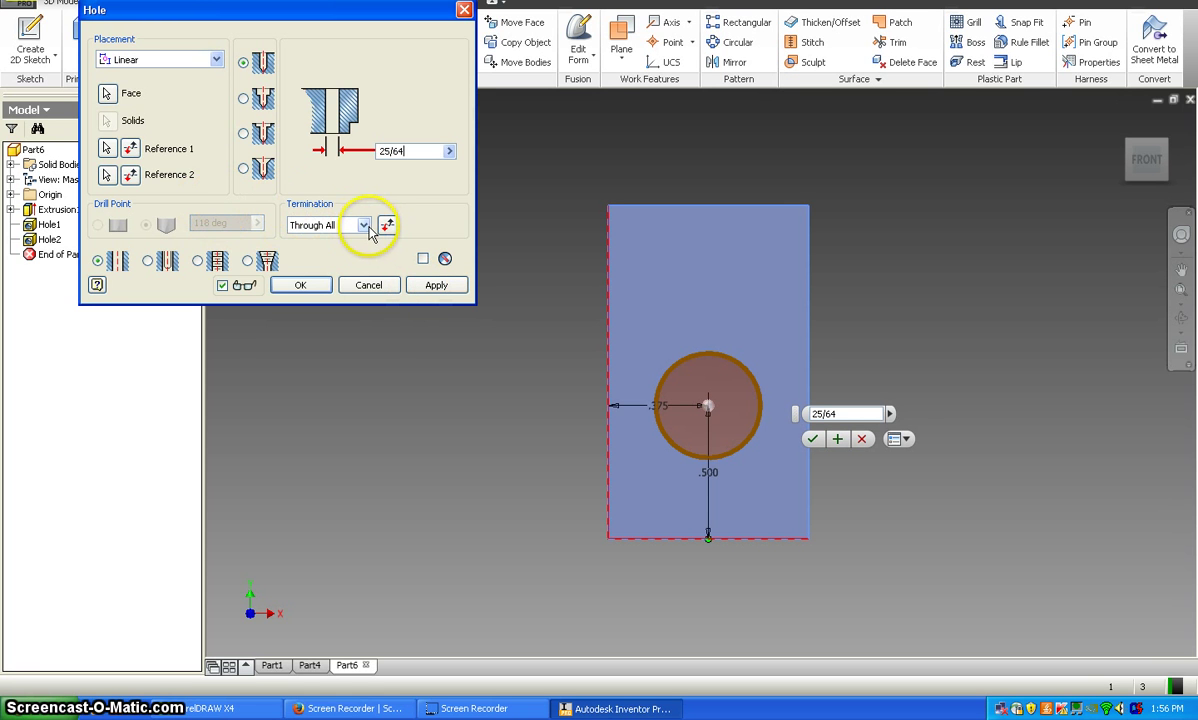
click(367, 226)
click(333, 241)
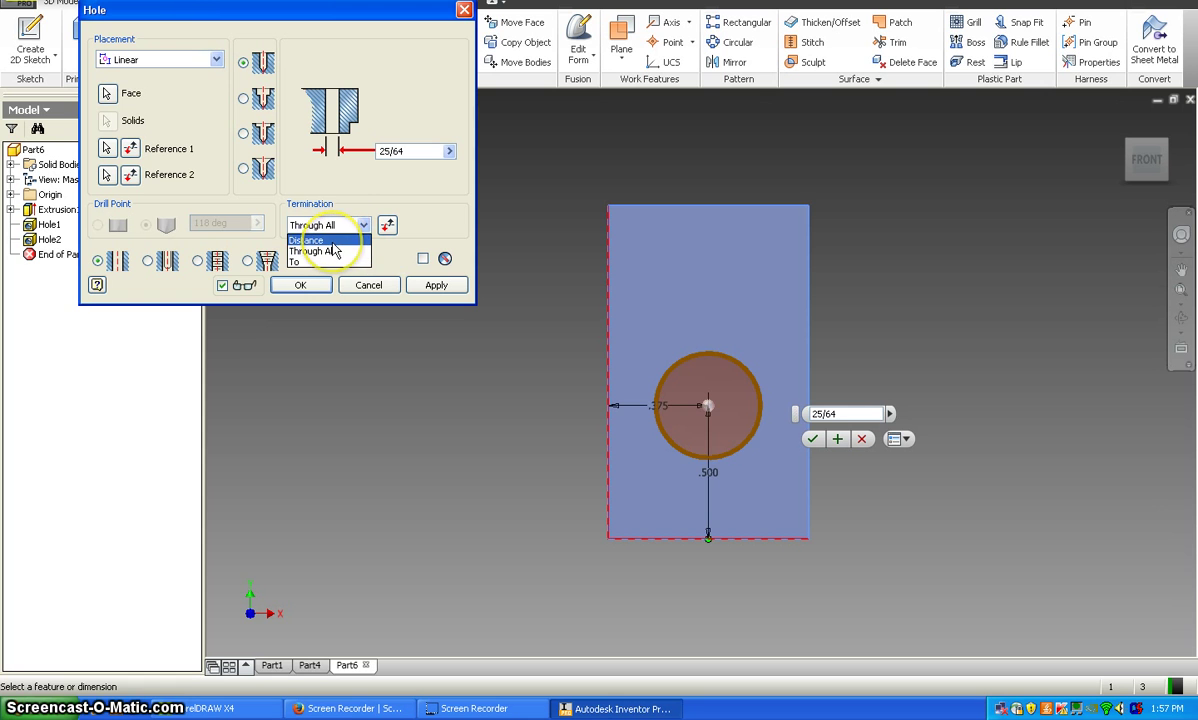
click(333, 242)
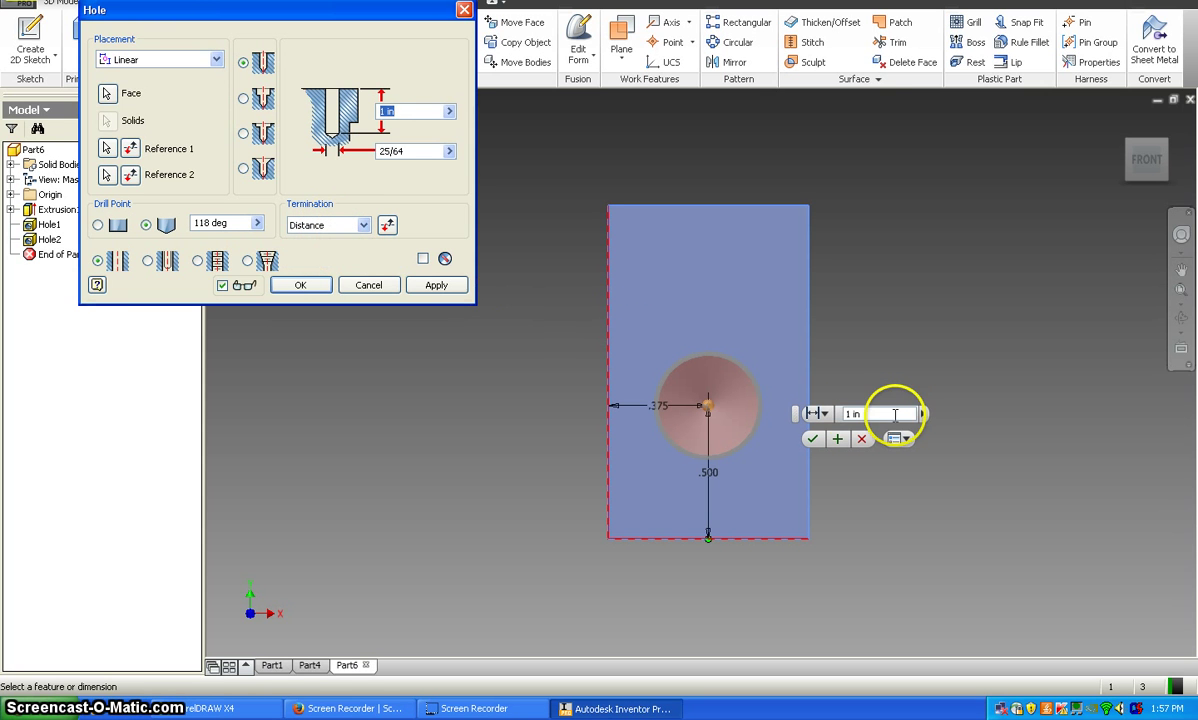
click(878, 413)
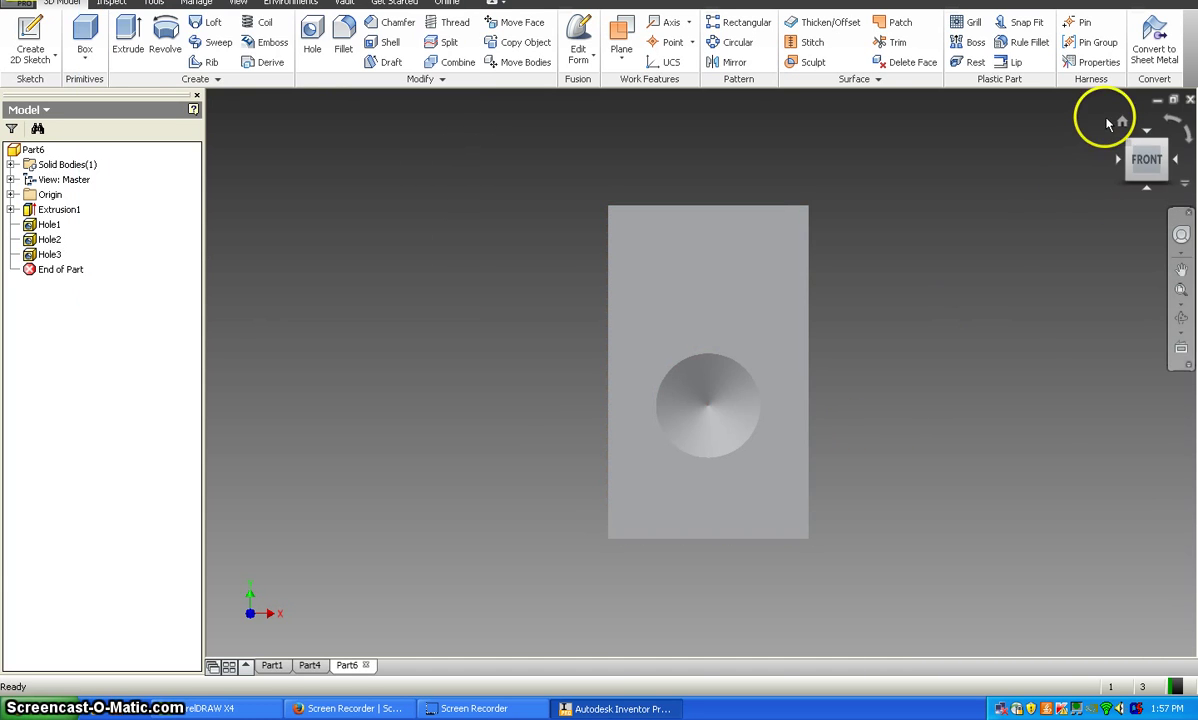
Step: Return the bar to the Home 3D view and open the application menu
click(1123, 123)
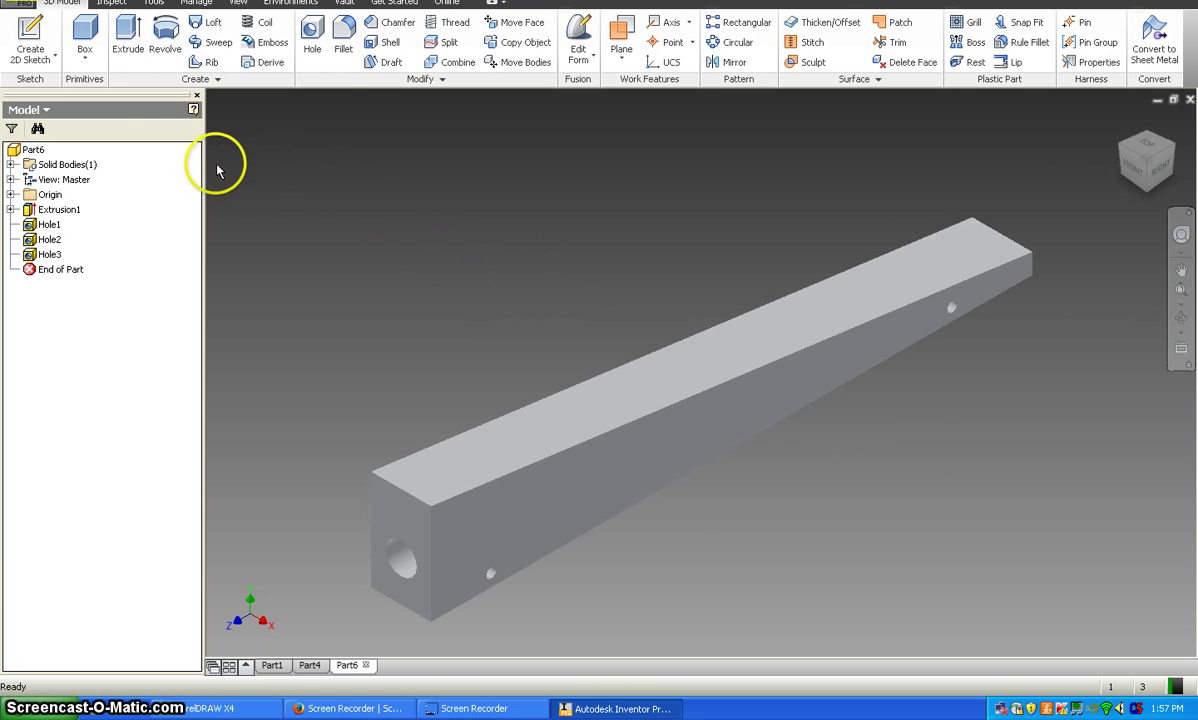
click(17, 12)
Step: In Save As, browse the K: drive through ClassCME and the teacher folder to '7th grade PLTW files'
click(47, 150)
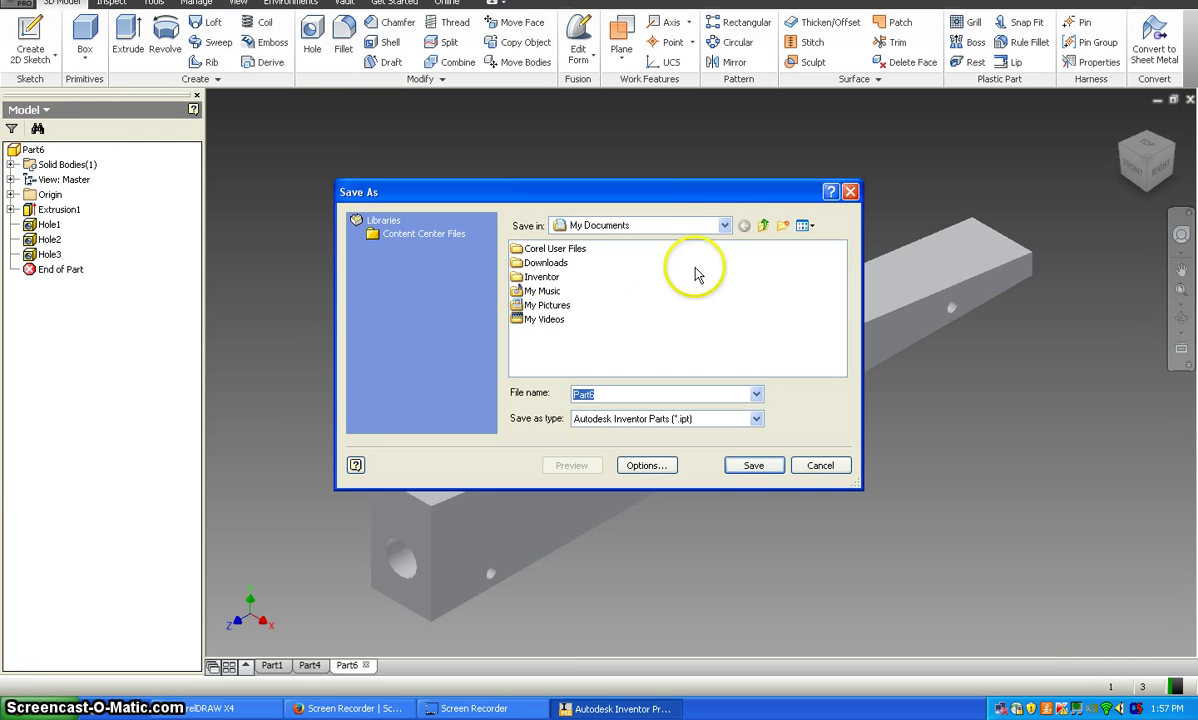
click(727, 229)
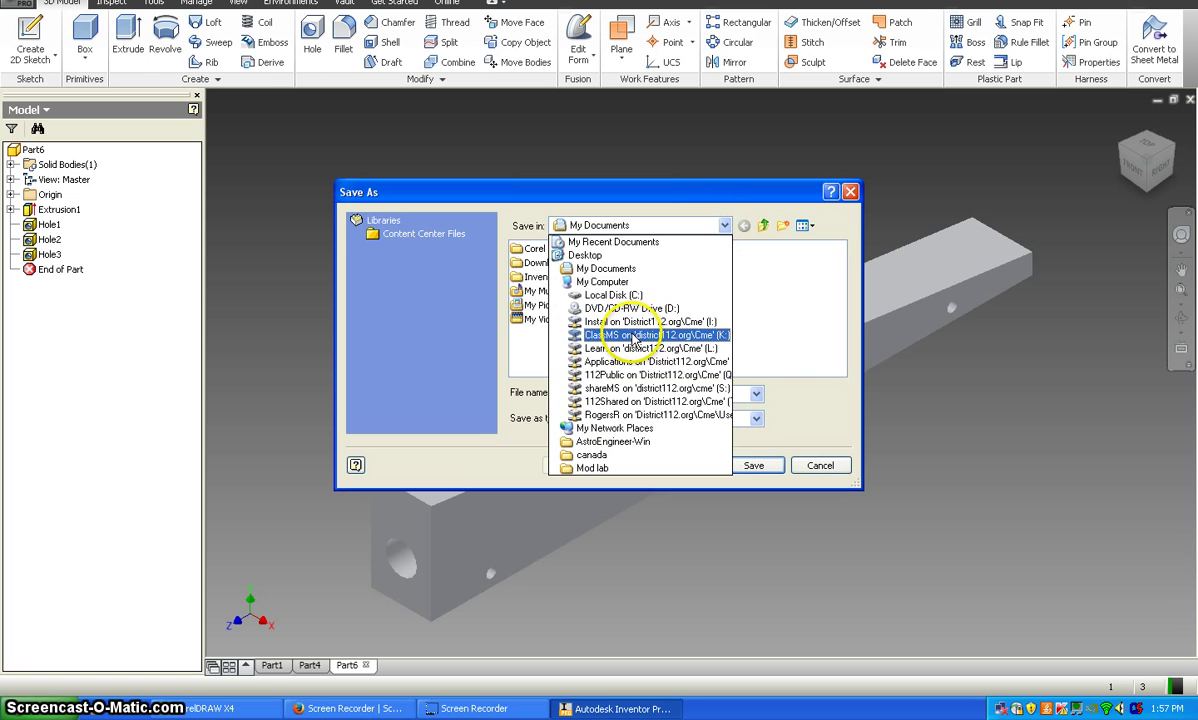
click(632, 337)
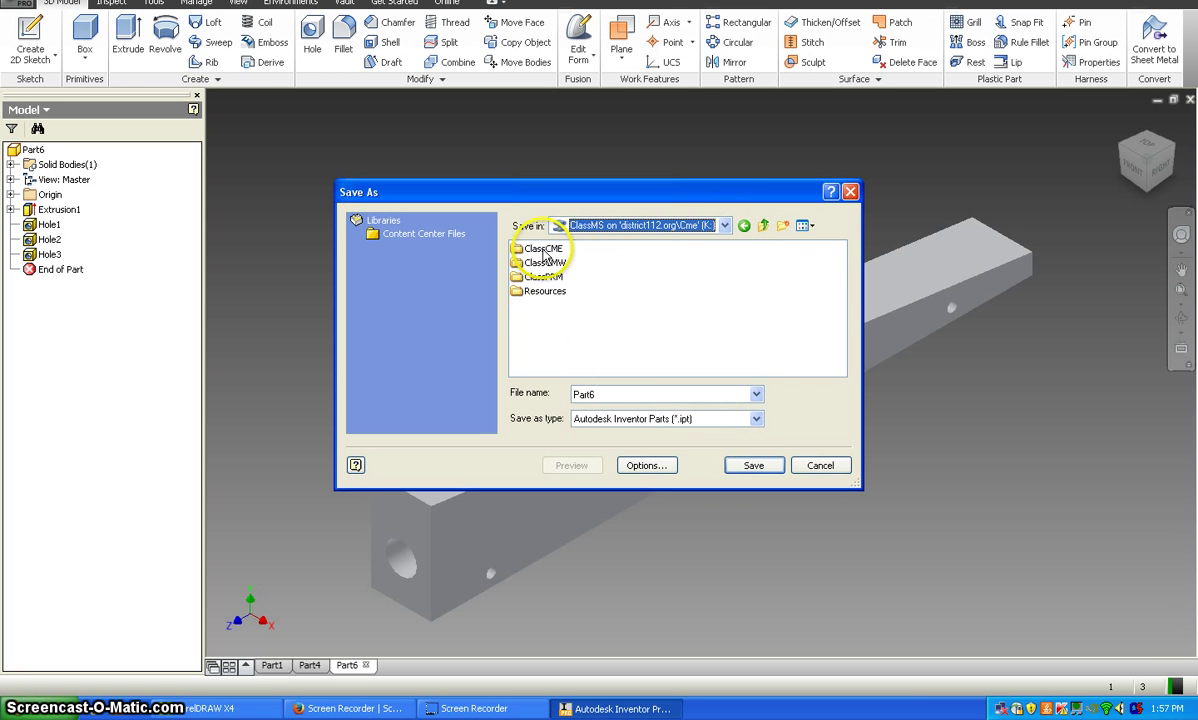
double_click(543, 249)
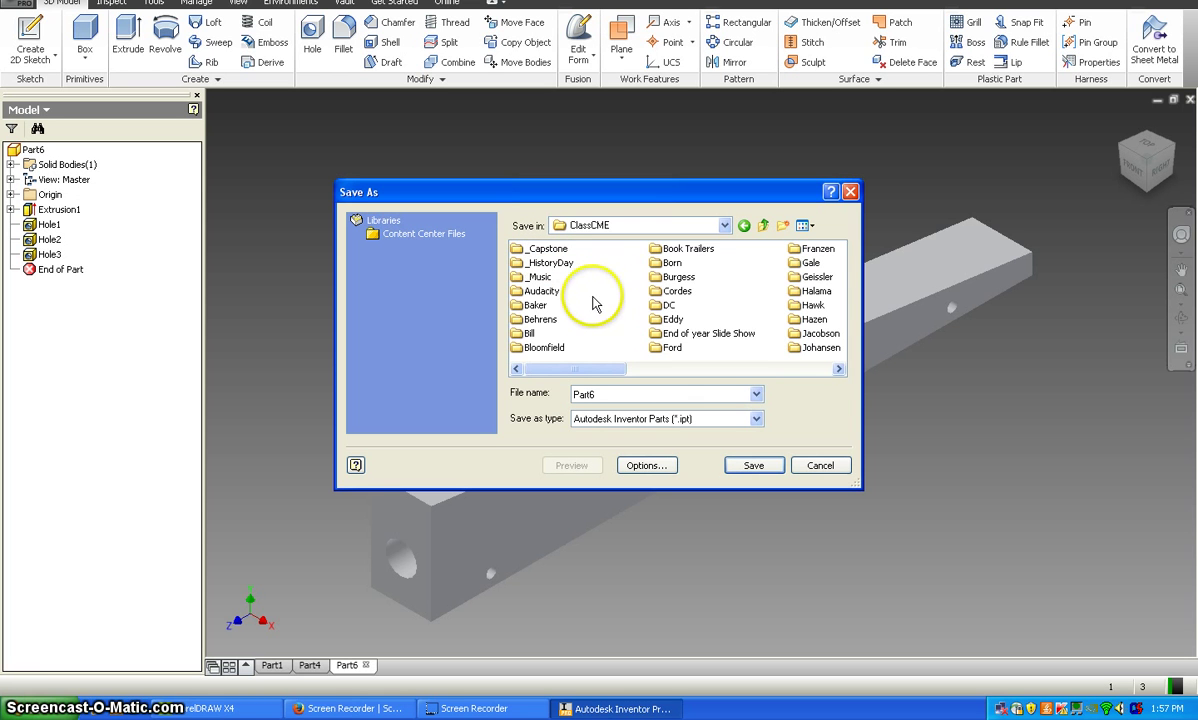
double_click(831, 369)
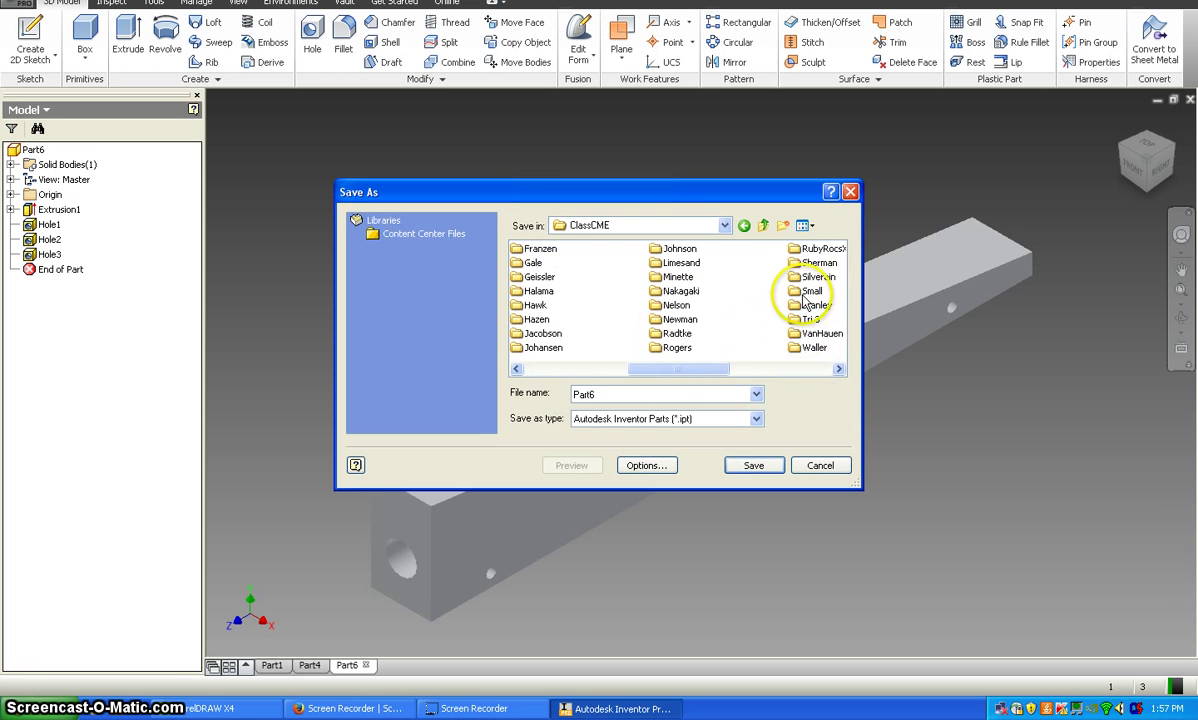
double_click(666, 347)
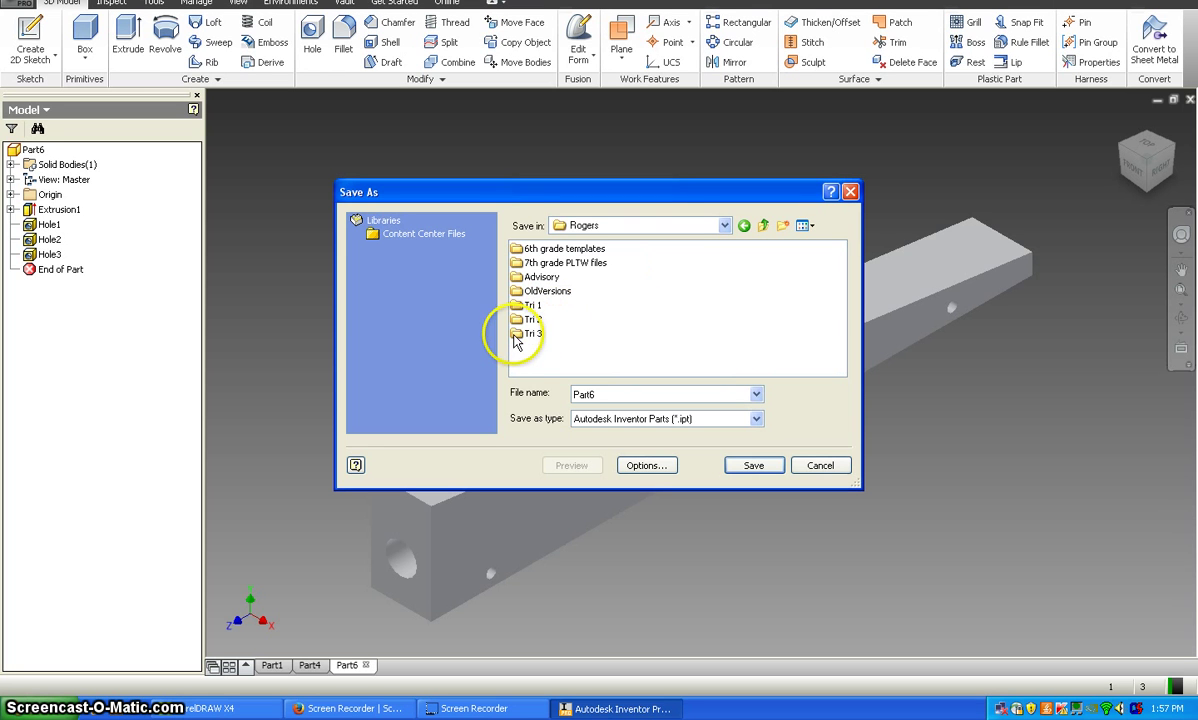
double_click(515, 336)
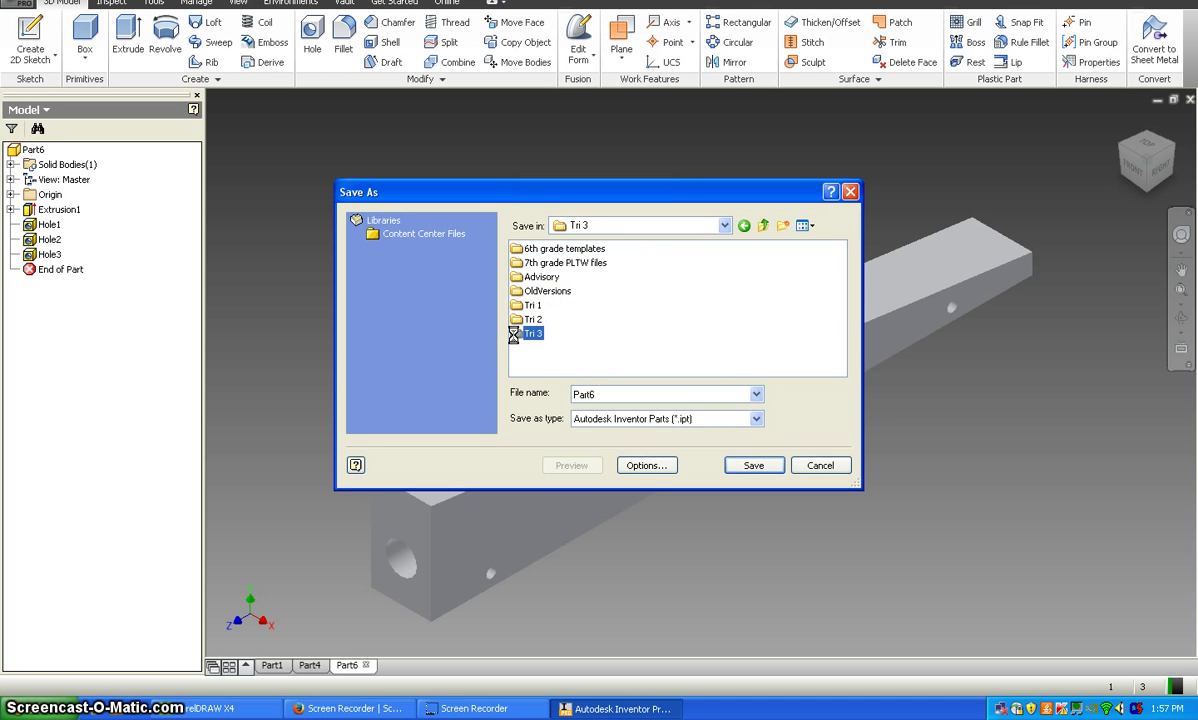
click(565, 317)
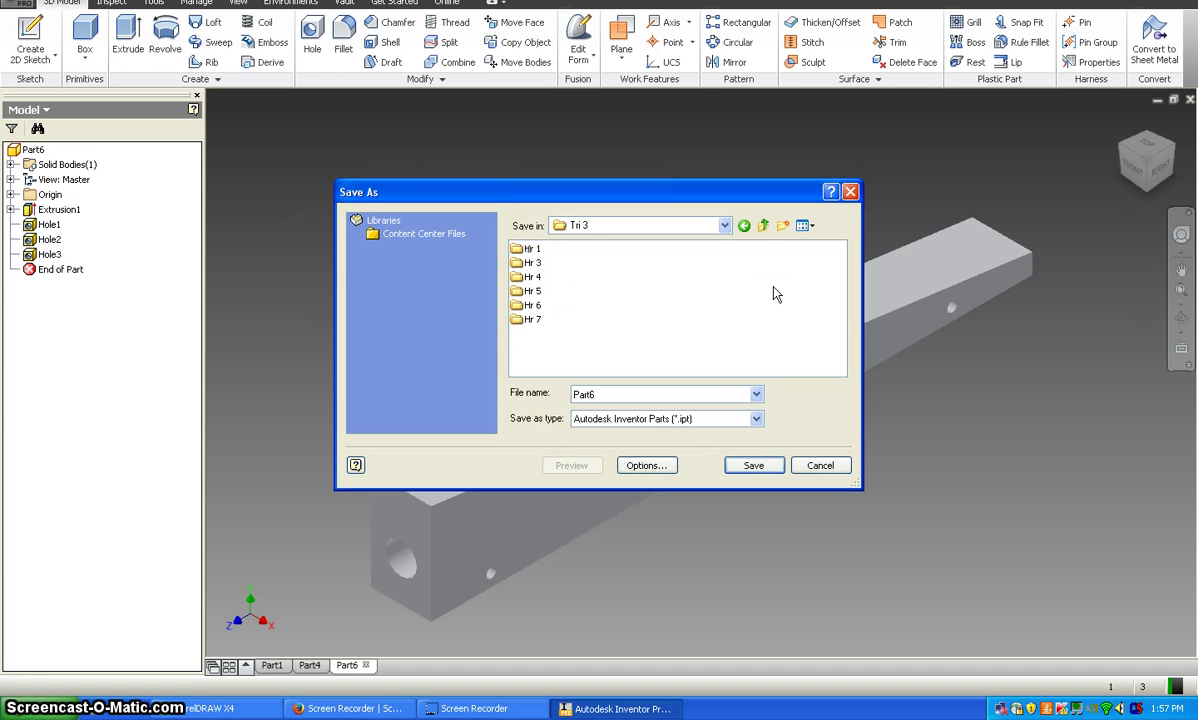
click(744, 225)
double_click(548, 263)
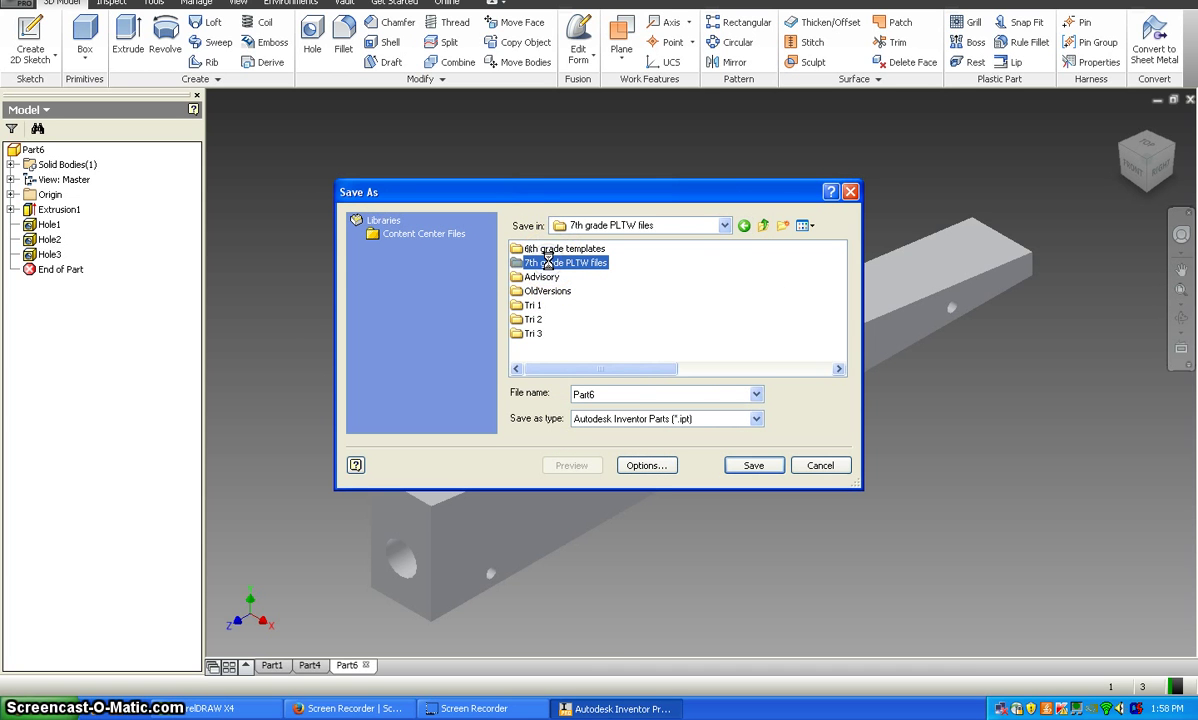
double_click(596, 394)
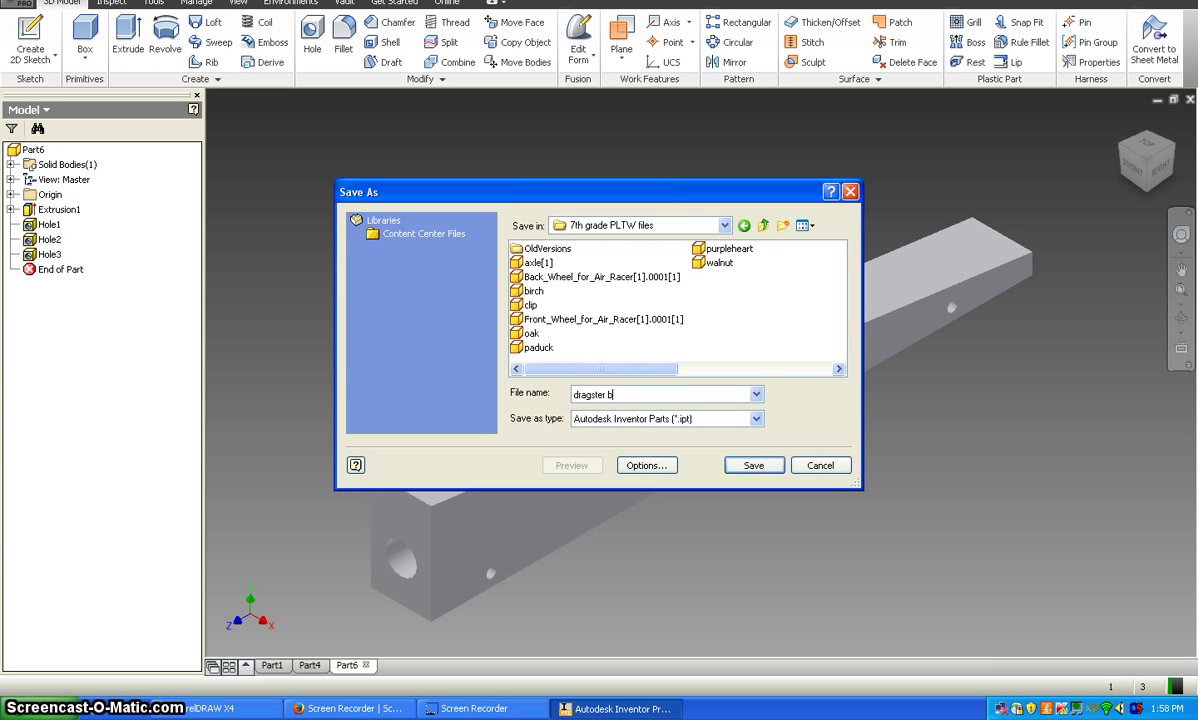
Step: Save the part as 'dragster blank.ipt' in the 7th grade PLTW files folder
text(dragster blank)
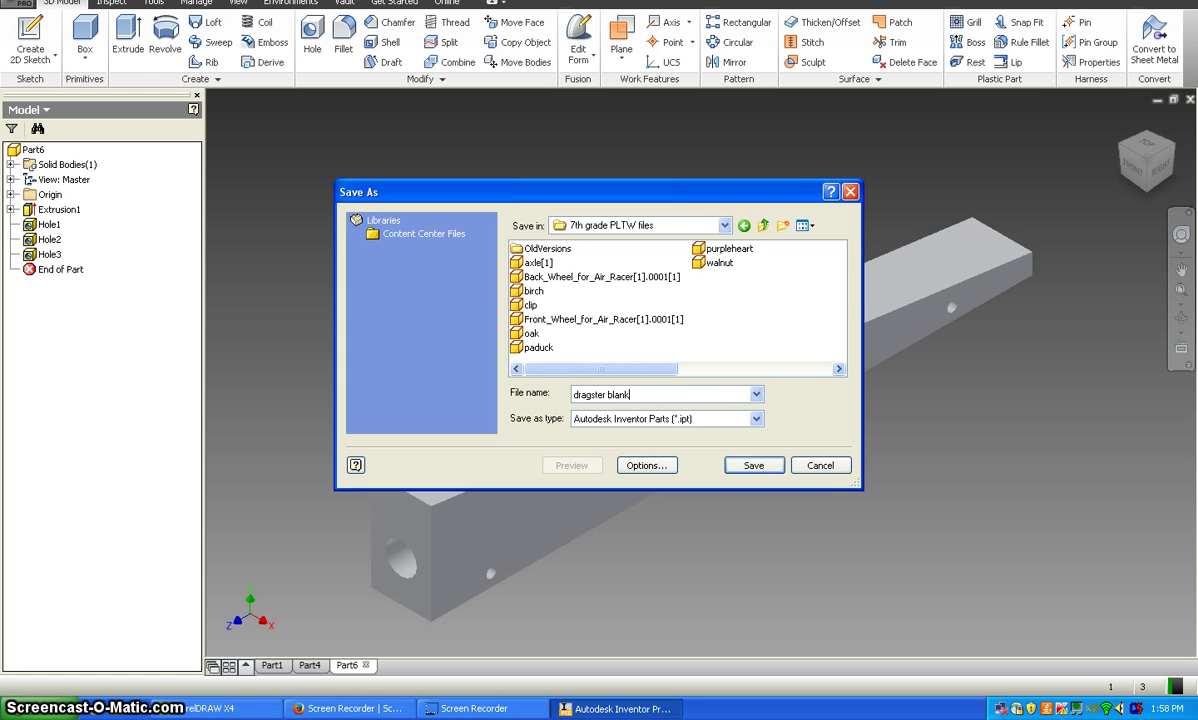
click(743, 465)
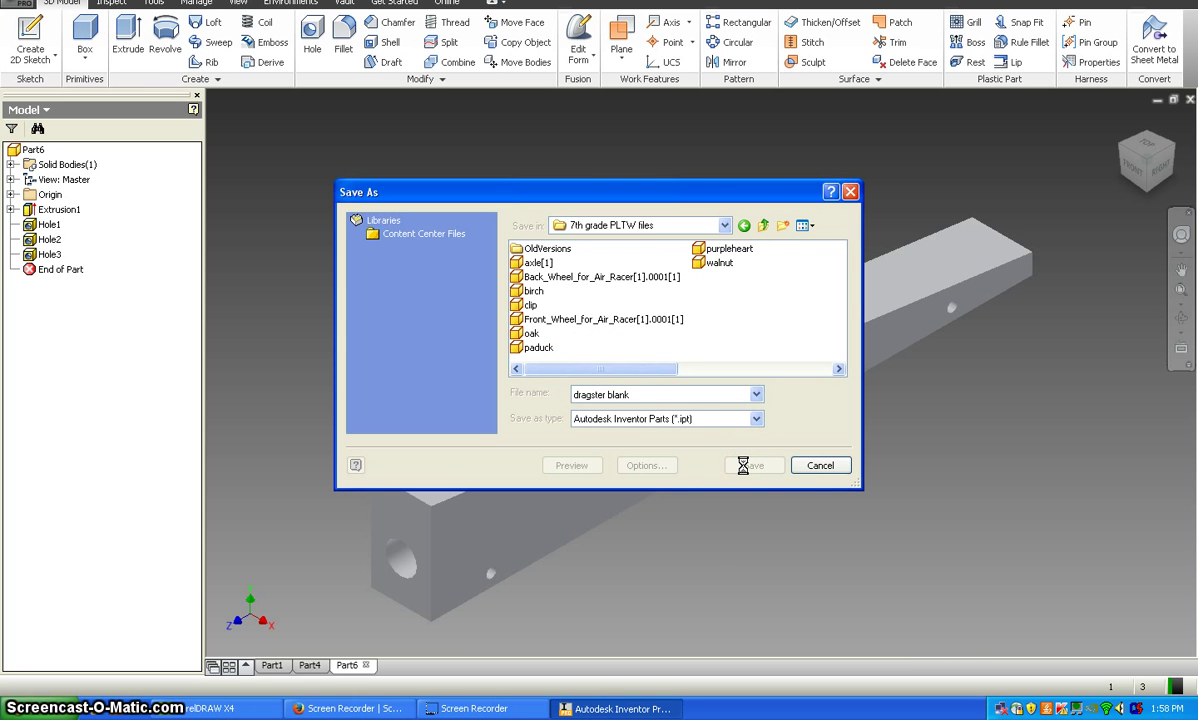
click(752, 466)
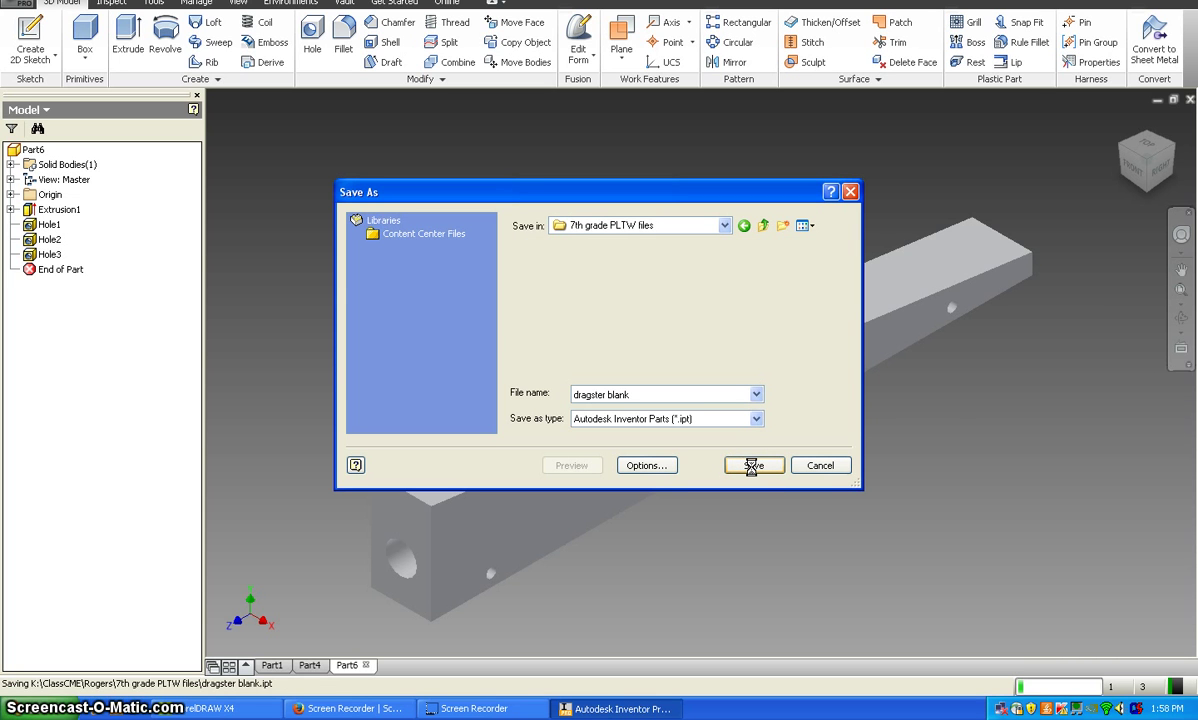
click(927, 412)
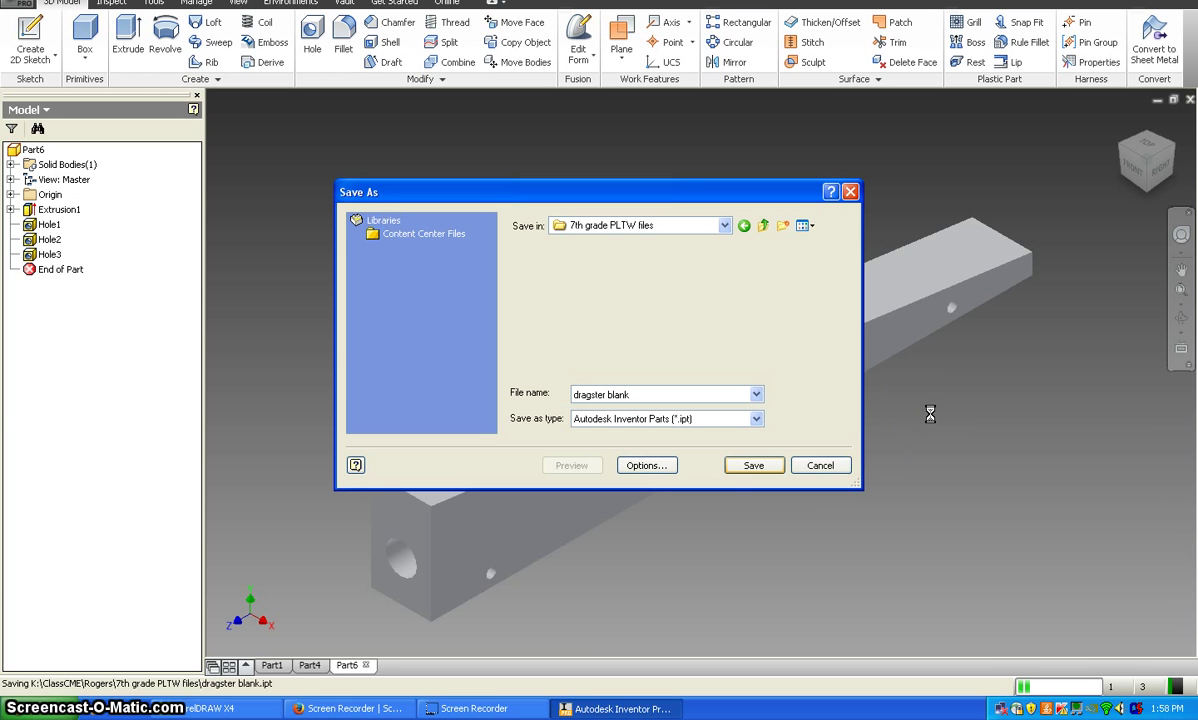
click(930, 413)
click(931, 392)
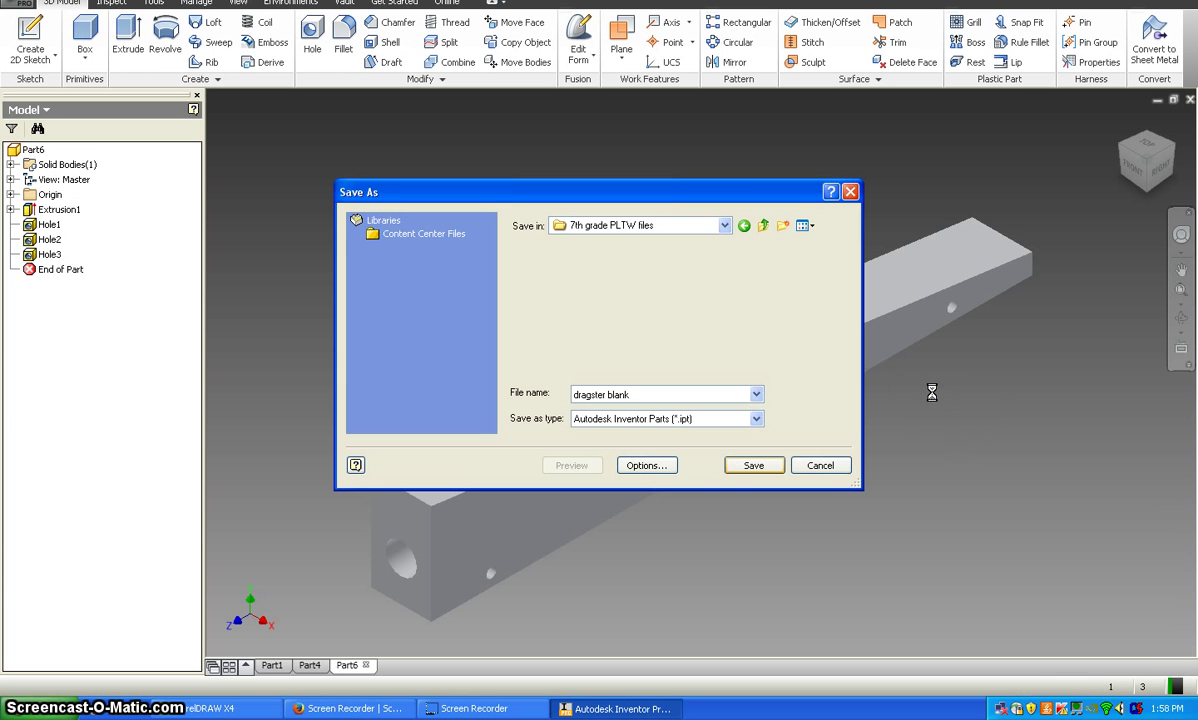